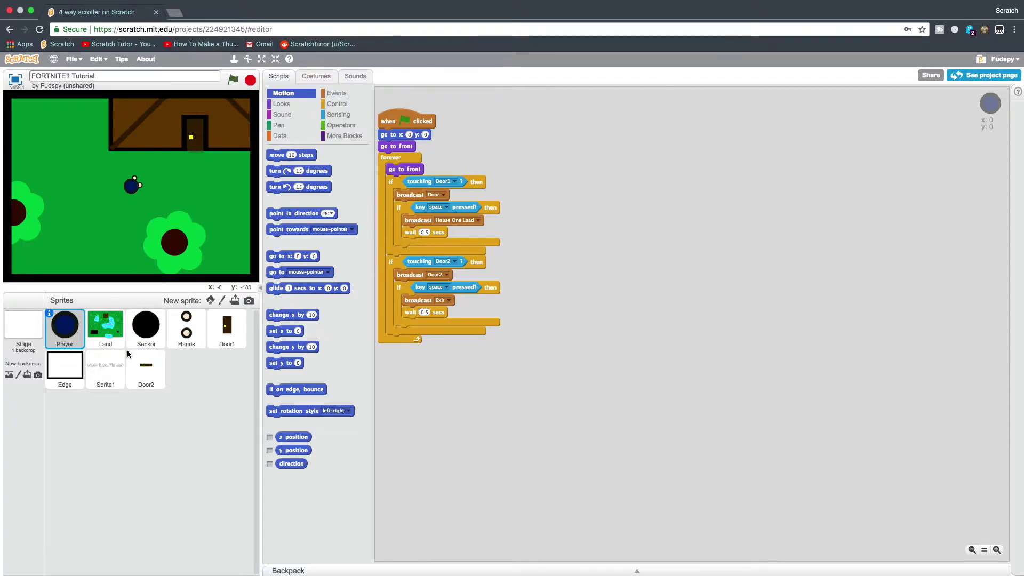
Change the Land sprite's green-flag script to set y to 470 and size to 70
{"action": "left_click", "coordinate": [108, 327]}
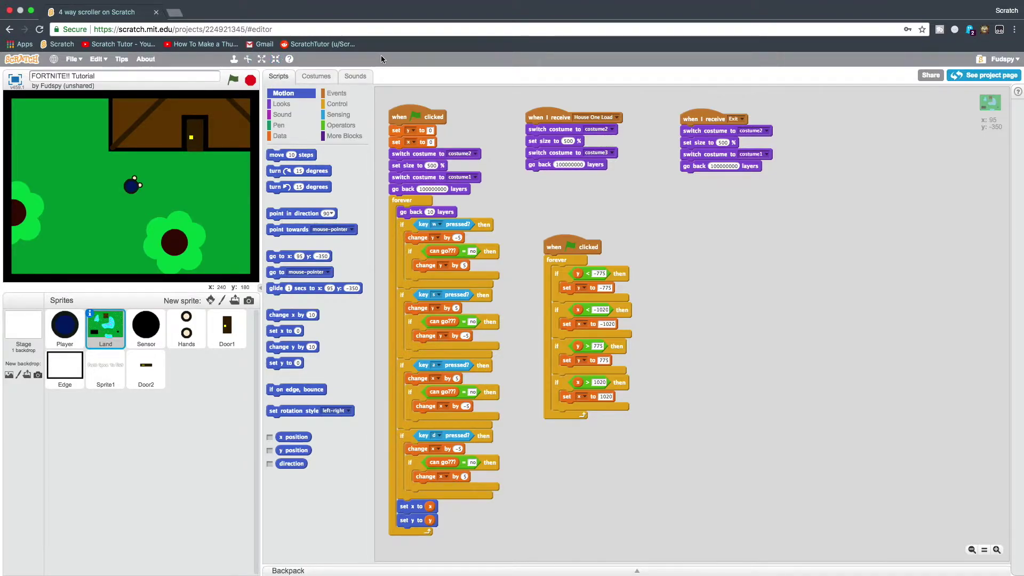
{"action": "left_click", "coordinate": [430, 133]}
{"action": "type", "text": "470"}
{"action": "left_click", "coordinate": [431, 166]}
{"action": "type", "text": "70"}
Add set x to 0 and a repeat-until loop with an 'or' condition before forever
{"action": "left_click_drag", "start_coordinate": [282, 330], "coordinate": [403, 200]}
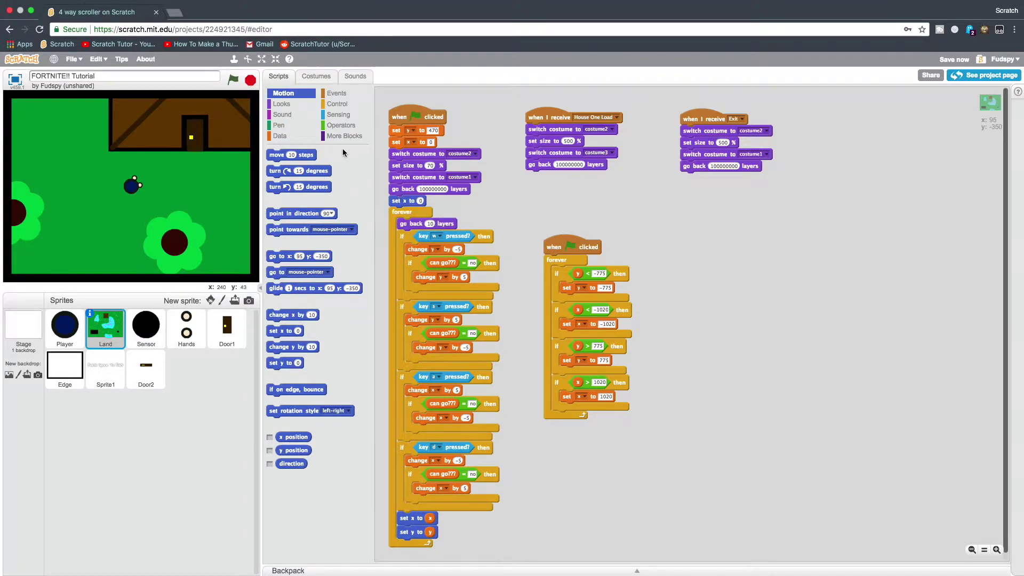
{"action": "left_click", "coordinate": [338, 114]}
{"action": "mouse_move", "coordinate": [290, 325]}
{"action": "left_mouse_down"}
{"action": "mouse_move", "coordinate": [397, 215]}
{"action": "mouse_move", "coordinate": [393, 242]}
{"action": "left_mouse_up"}
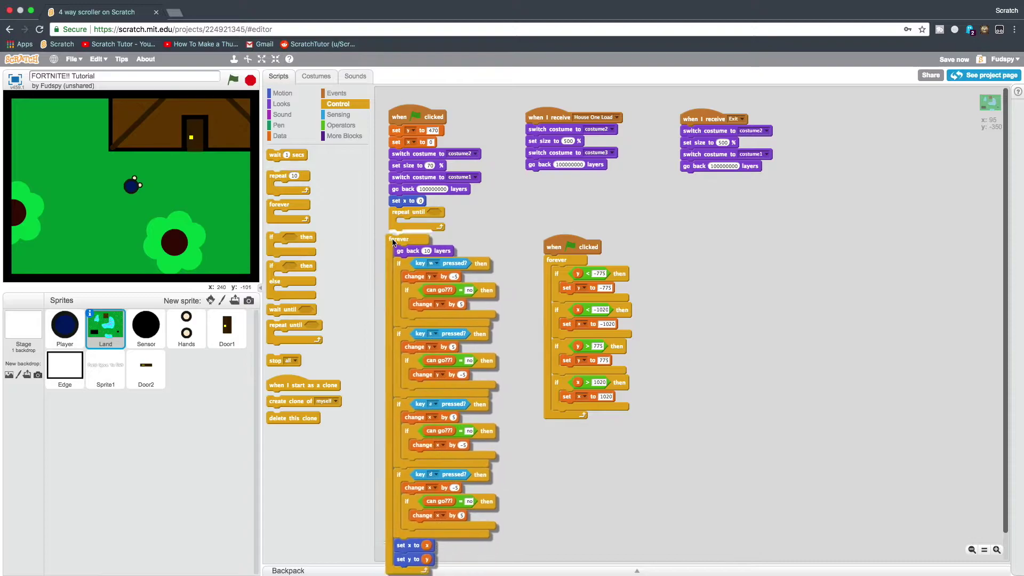
{"action": "left_click", "coordinate": [341, 125]}
{"action": "mouse_move", "coordinate": [291, 291]}
{"action": "left_mouse_down"}
{"action": "mouse_move", "coordinate": [418, 247]}
{"action": "mouse_move", "coordinate": [450, 215]}
{"action": "left_mouse_up"}
{"action": "left_click", "coordinate": [280, 135]}
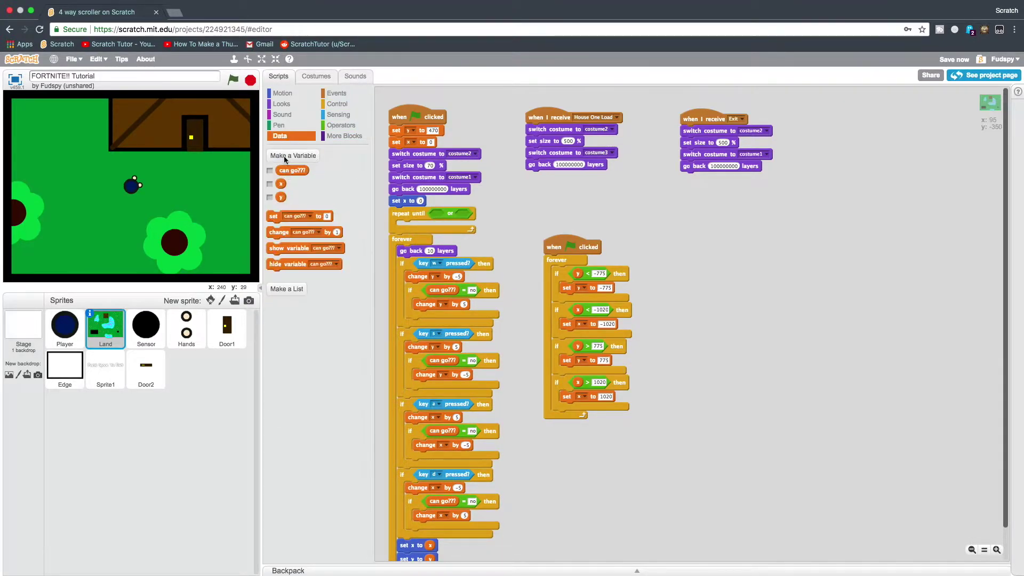
Make the loop condition y < -450 or key space pressed
{"action": "left_click", "coordinate": [338, 114]}
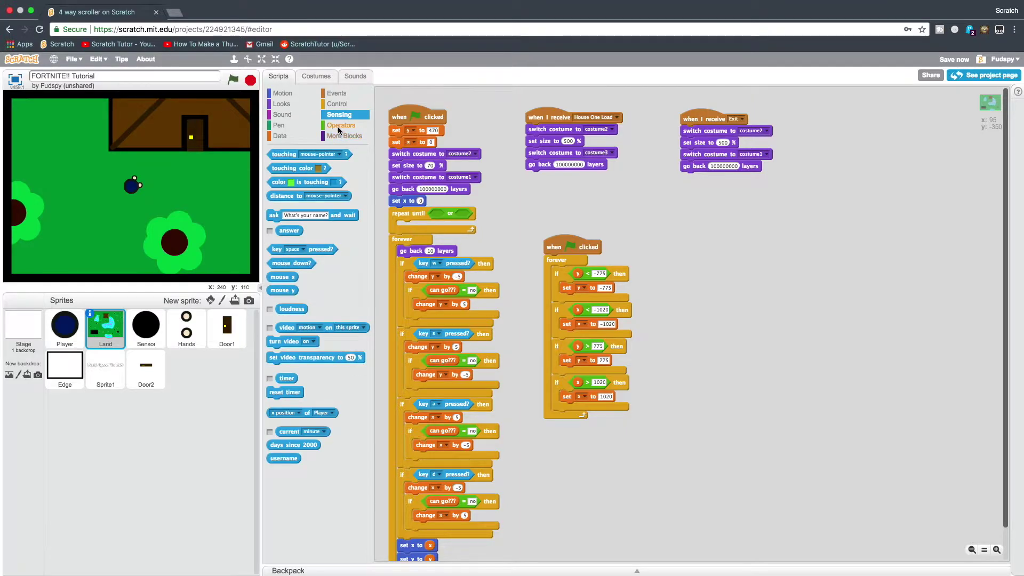
{"action": "left_click", "coordinate": [341, 125]}
{"action": "left_click_drag", "start_coordinate": [282, 246], "coordinate": [439, 216]}
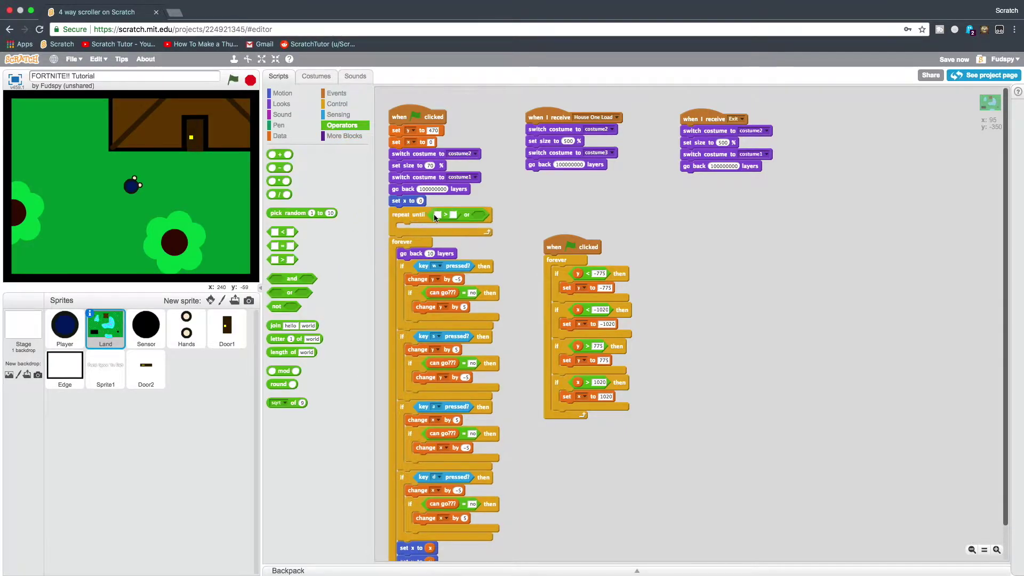
{"action": "left_click", "coordinate": [279, 135]}
{"action": "left_click_drag", "start_coordinate": [281, 196], "coordinate": [441, 216]}
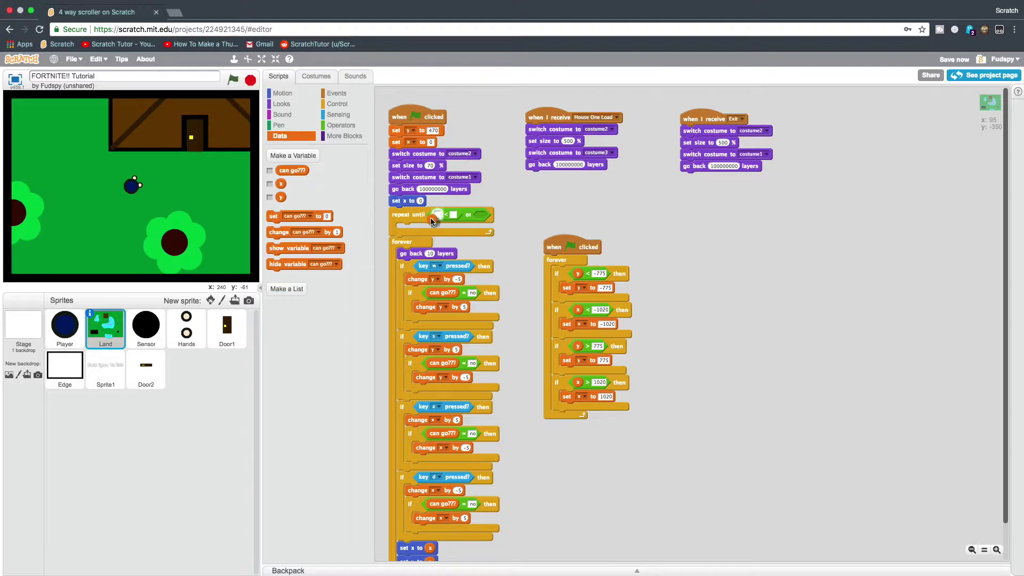
{"action": "left_click", "coordinate": [457, 217]}
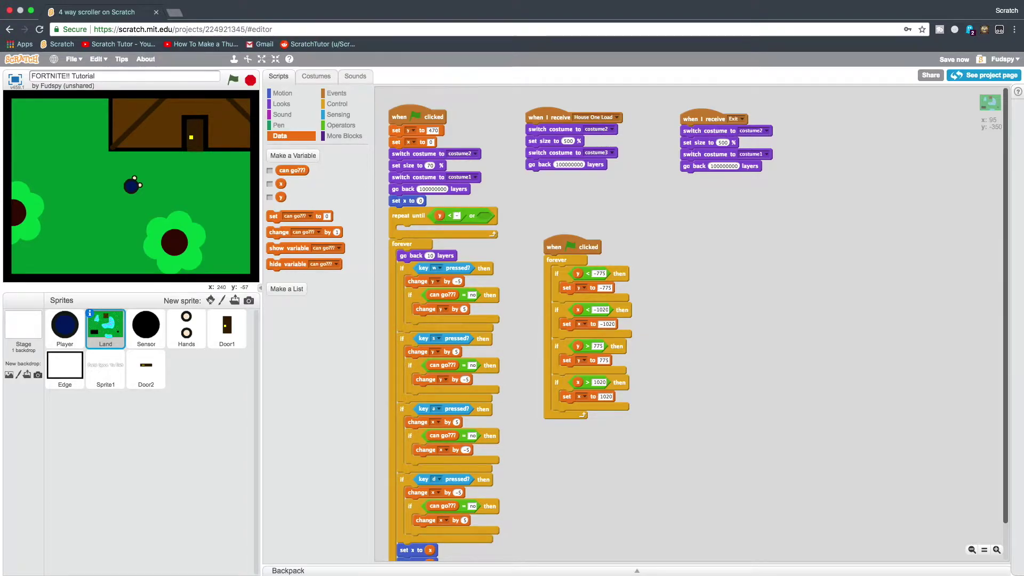
{"action": "type", "text": "-450"}
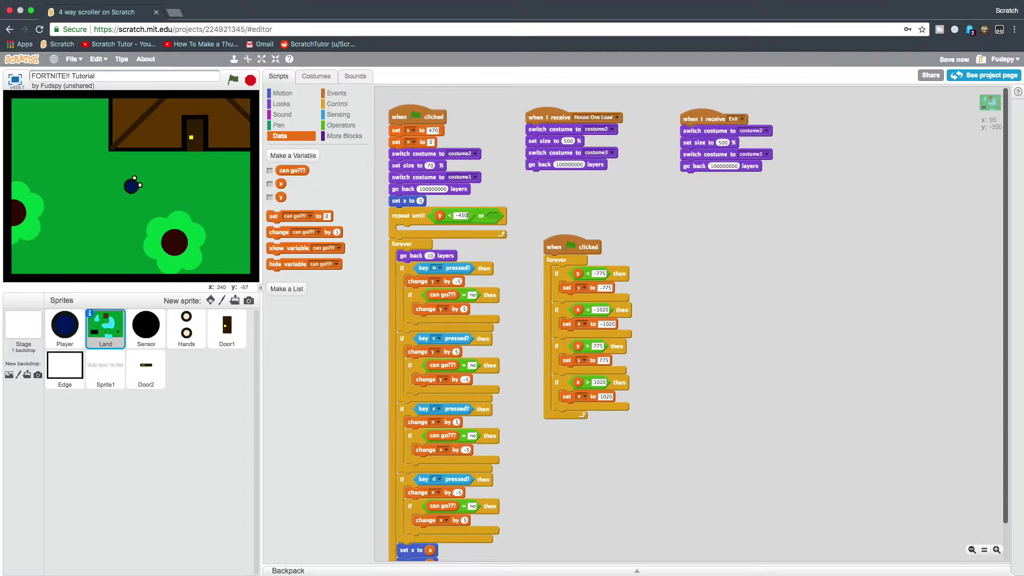
{"action": "left_click", "coordinate": [338, 114]}
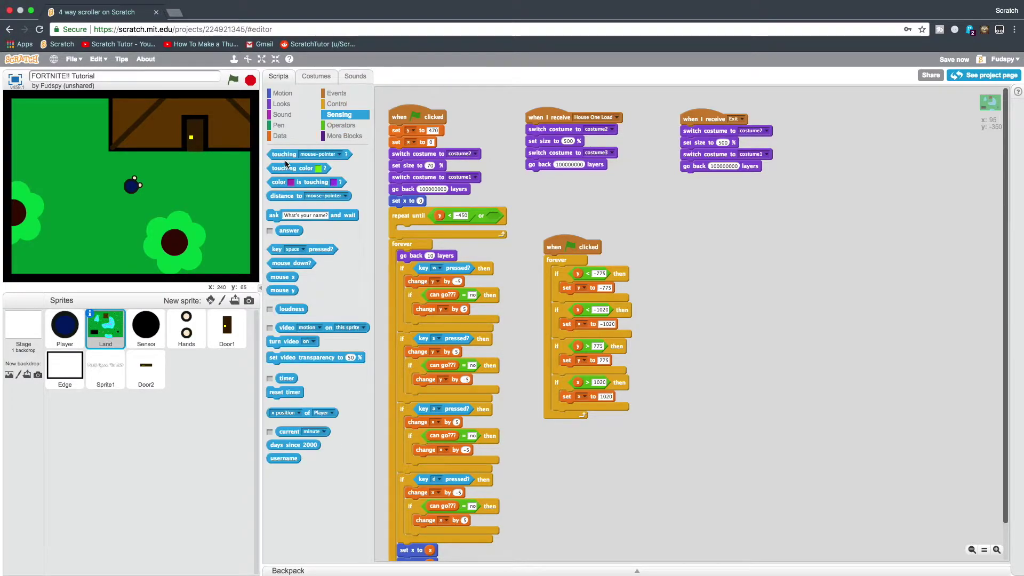
{"action": "left_click_drag", "start_coordinate": [275, 249], "coordinate": [488, 216]}
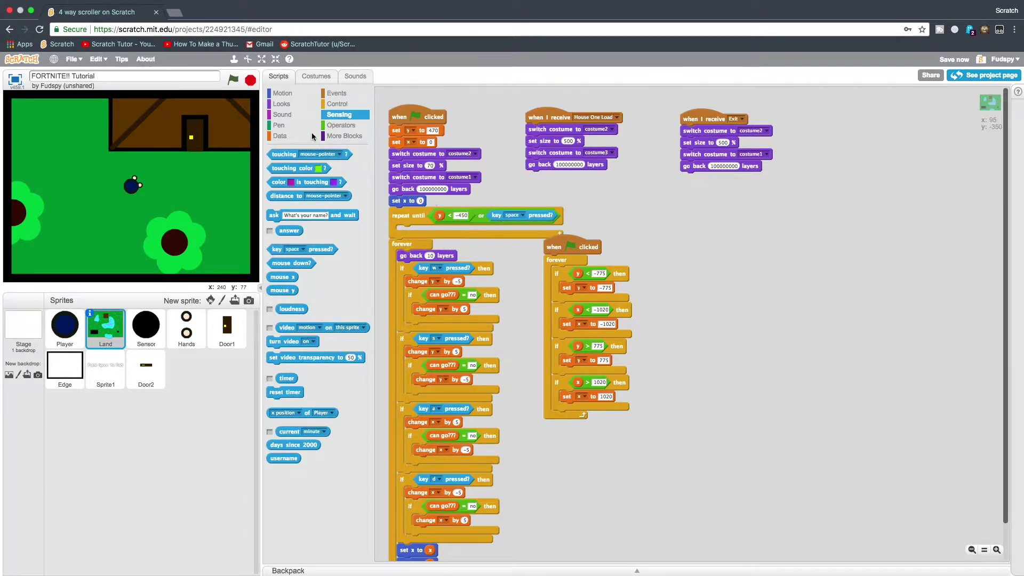
Put set y and change y by 1 inside the repeat-until loop
{"action": "left_click", "coordinate": [283, 94]}
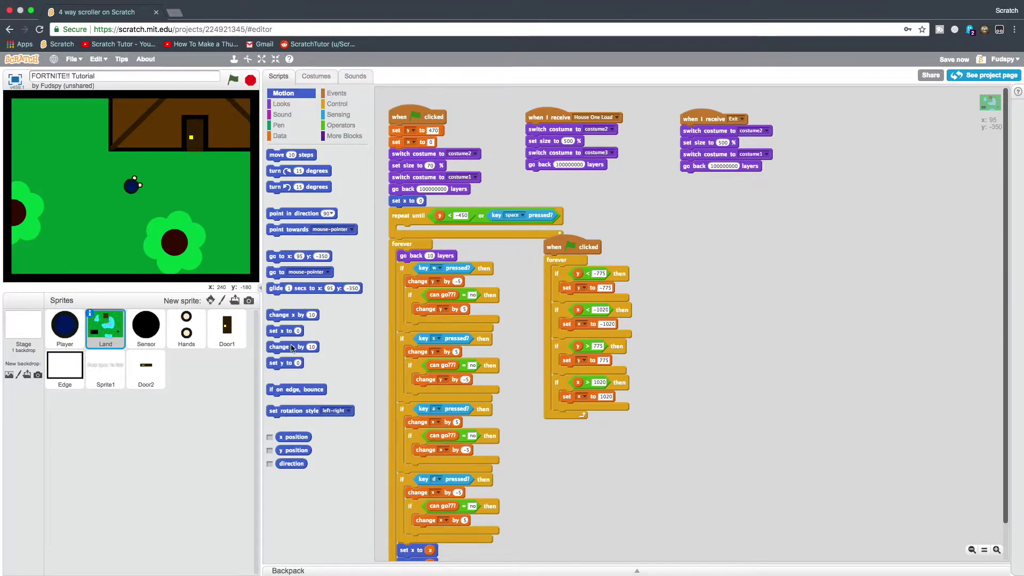
{"action": "mouse_move", "coordinate": [280, 362]}
{"action": "left_mouse_down"}
{"action": "mouse_move", "coordinate": [414, 232]}
{"action": "mouse_move", "coordinate": [430, 233]}
{"action": "left_mouse_up"}
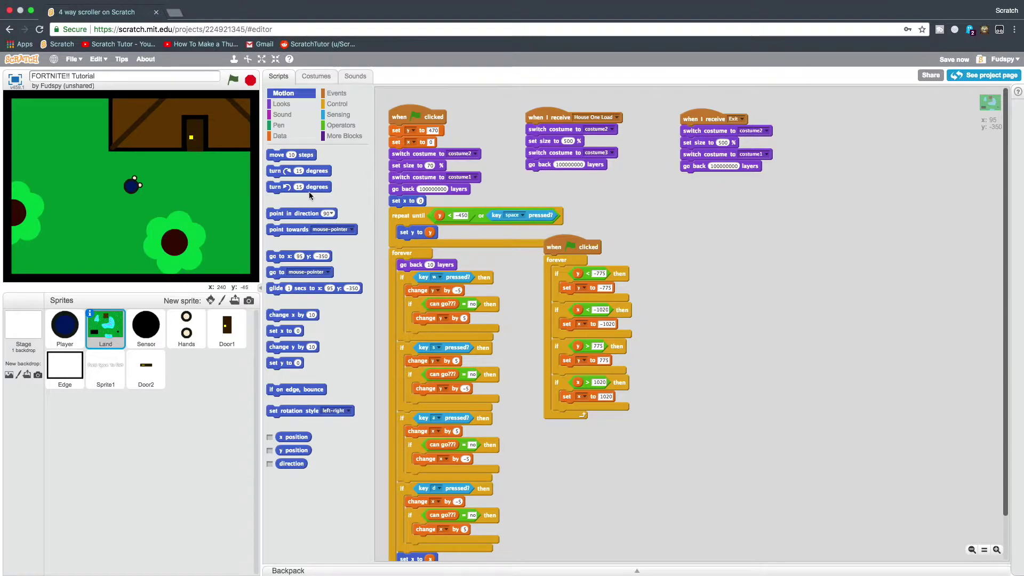
{"action": "left_click", "coordinate": [280, 136]}
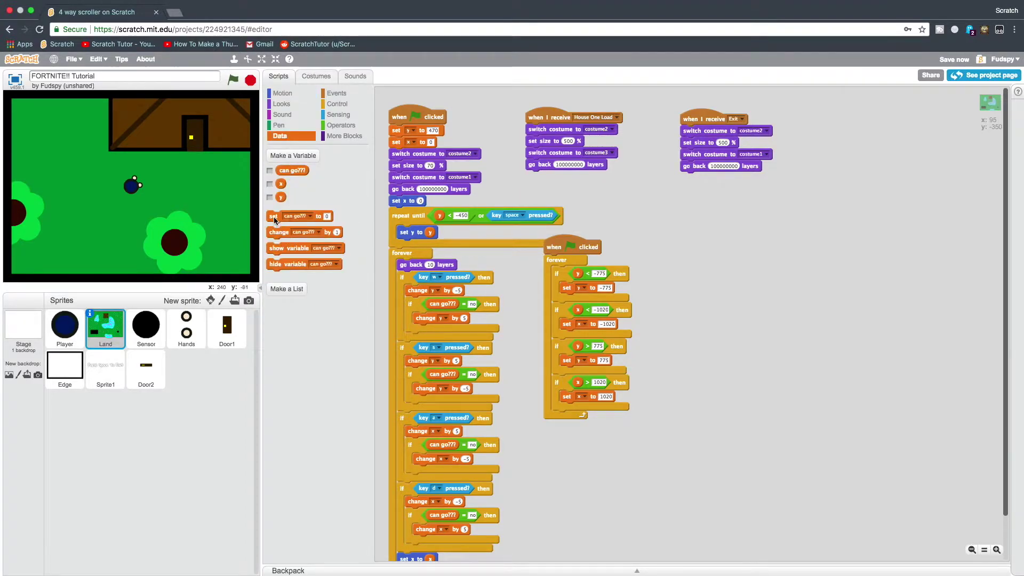
{"action": "left_click_drag", "start_coordinate": [275, 232], "coordinate": [436, 246]}
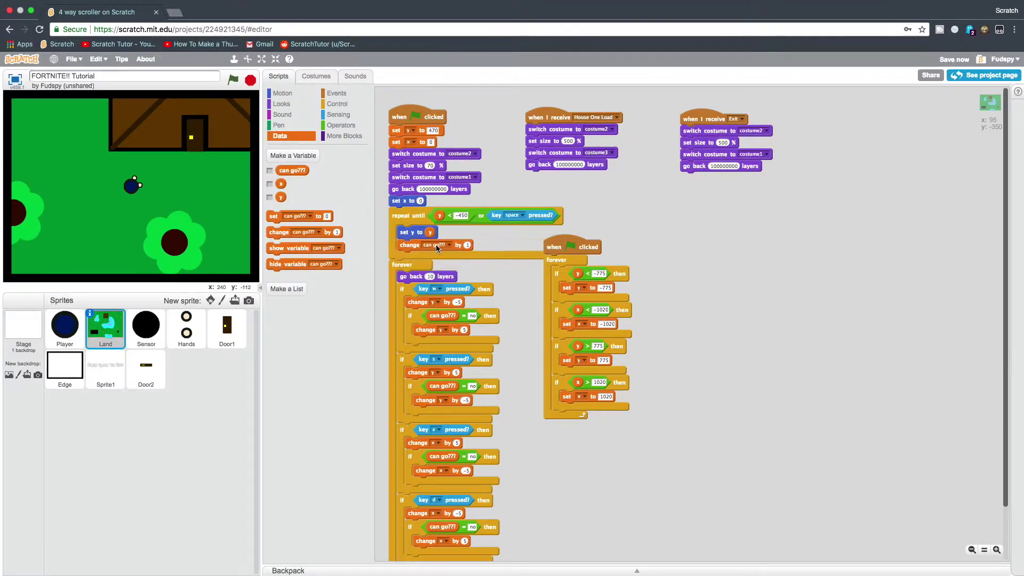
{"action": "left_click", "coordinate": [452, 244]}
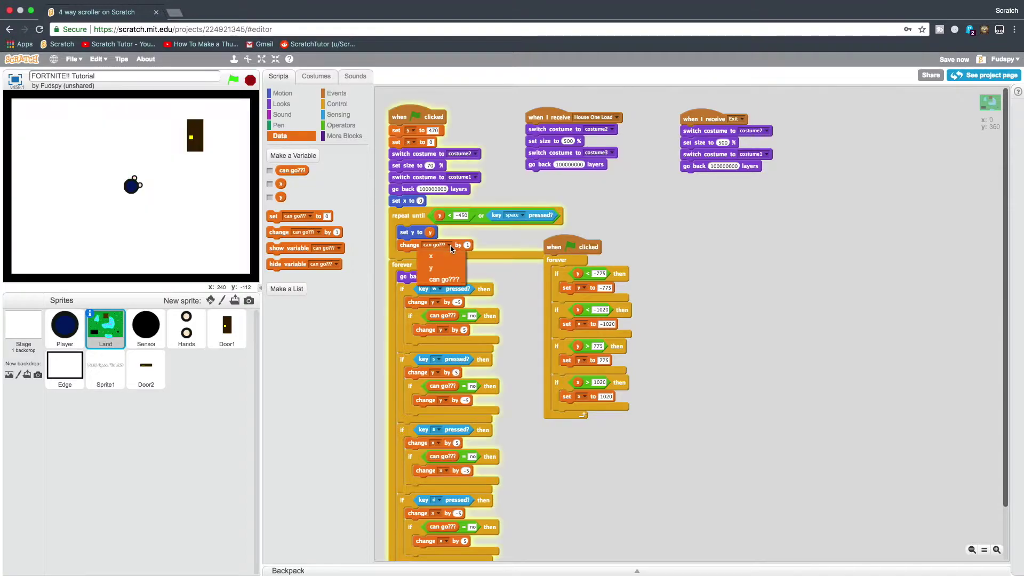
{"action": "left_click", "coordinate": [432, 267]}
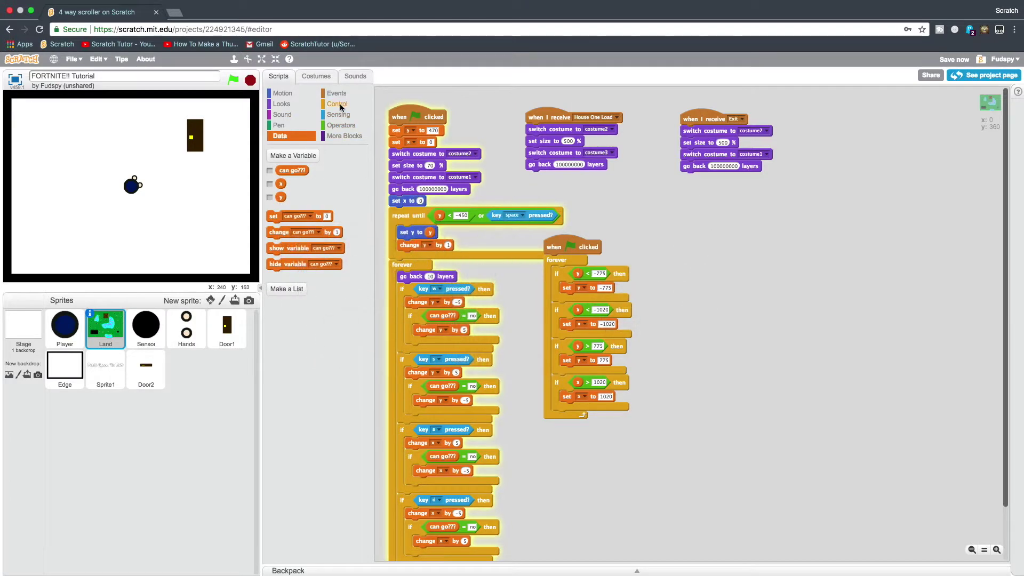
Broadcast a new 'Left Bus' message after the loop, followed by an empty repeat block
{"action": "left_click", "coordinate": [337, 92]}
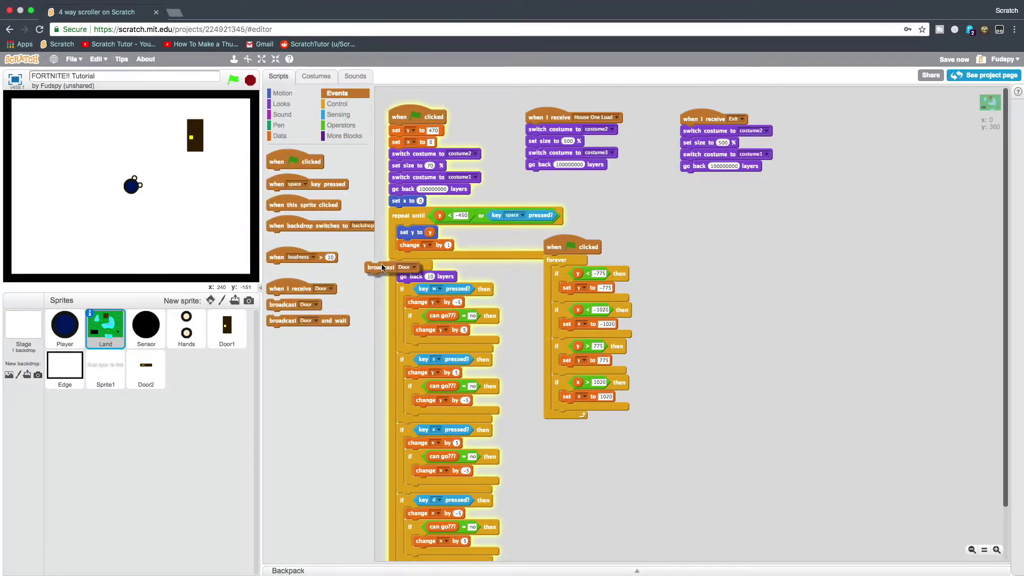
{"action": "left_click_drag", "start_coordinate": [282, 309], "coordinate": [425, 264]}
{"action": "left_click", "coordinate": [437, 266]}
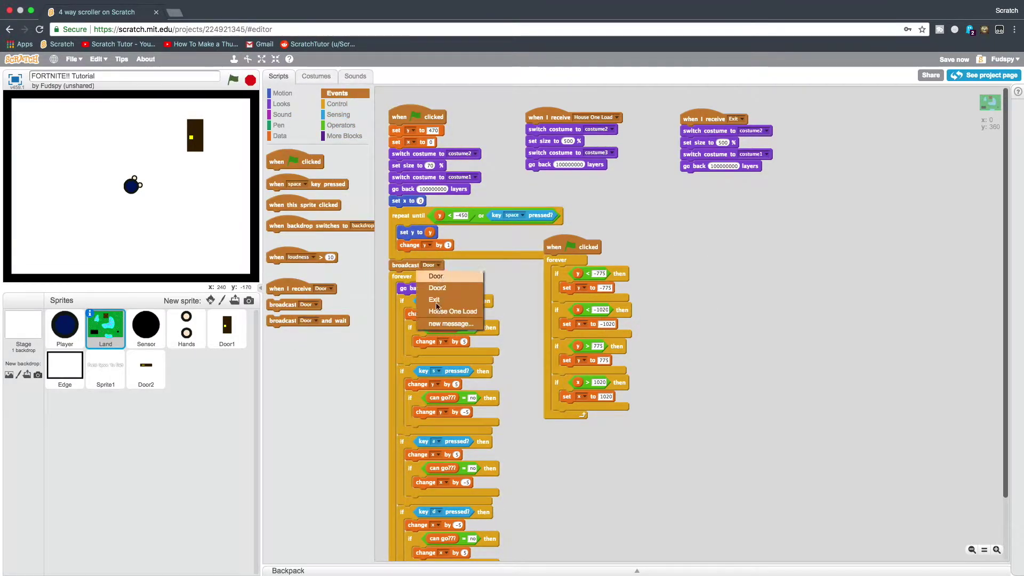
{"action": "left_click", "coordinate": [448, 318]}
{"action": "type", "text": "Left Bus"}
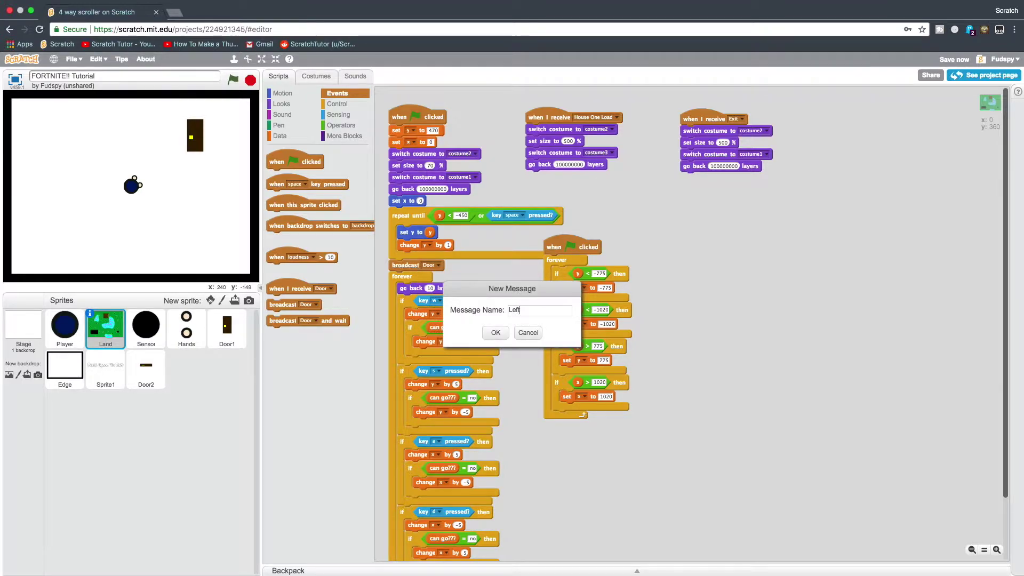
{"action": "key", "text": "Return"}
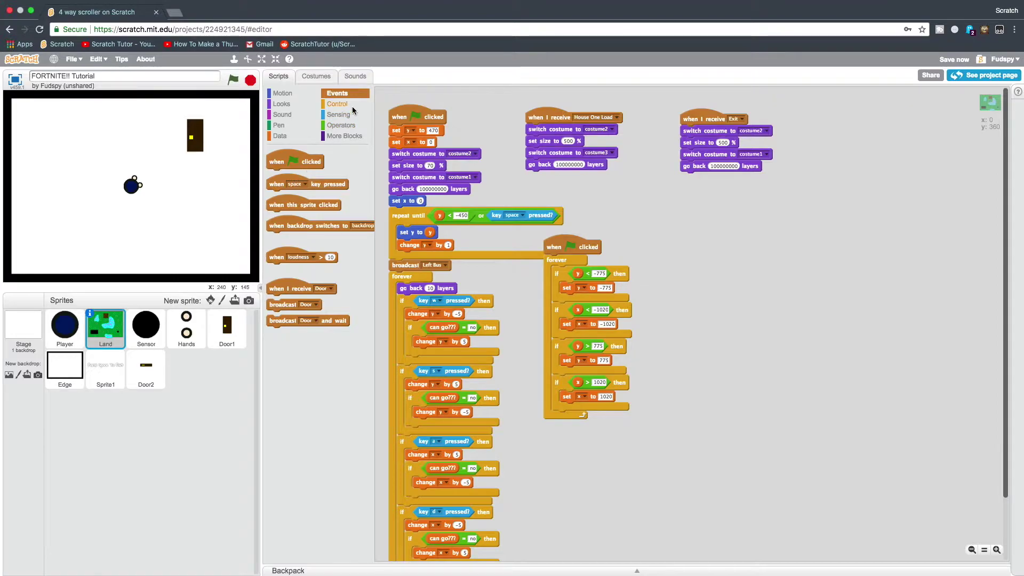
{"action": "left_click", "coordinate": [337, 104]}
{"action": "mouse_move", "coordinate": [289, 179]}
{"action": "left_mouse_down"}
{"action": "mouse_move", "coordinate": [518, 284]}
{"action": "mouse_move", "coordinate": [416, 278]}
{"action": "left_mouse_up"}
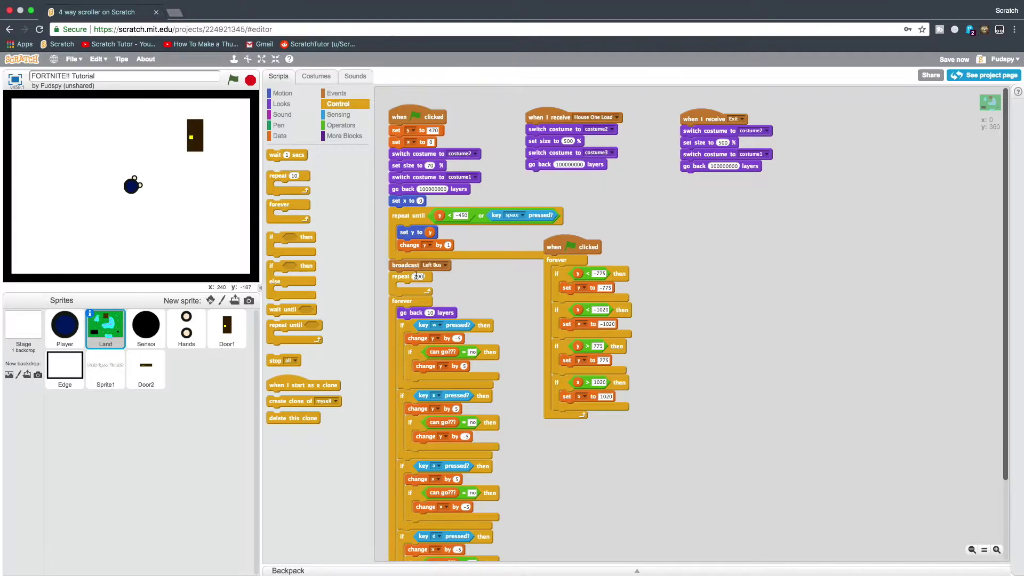
{"action": "type", "text": "290"}
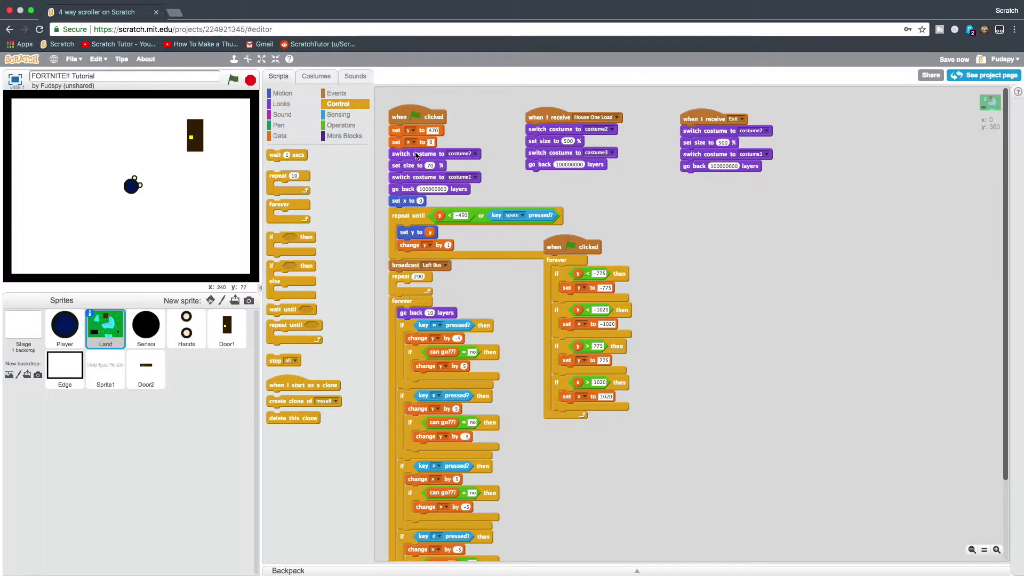
Copy the House One Load script's body, without its hat, into the 290-count repeat
{"action": "right_click", "coordinate": [538, 132]}
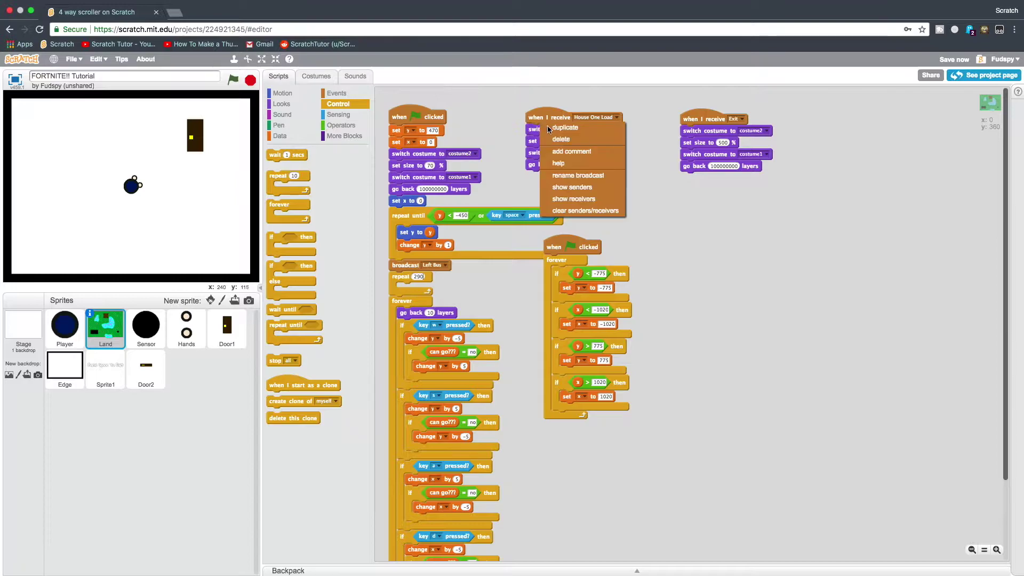
{"action": "left_click", "coordinate": [552, 144]}
{"action": "left_click", "coordinate": [623, 189]}
{"action": "left_click_drag", "start_coordinate": [632, 204], "coordinate": [664, 259]}
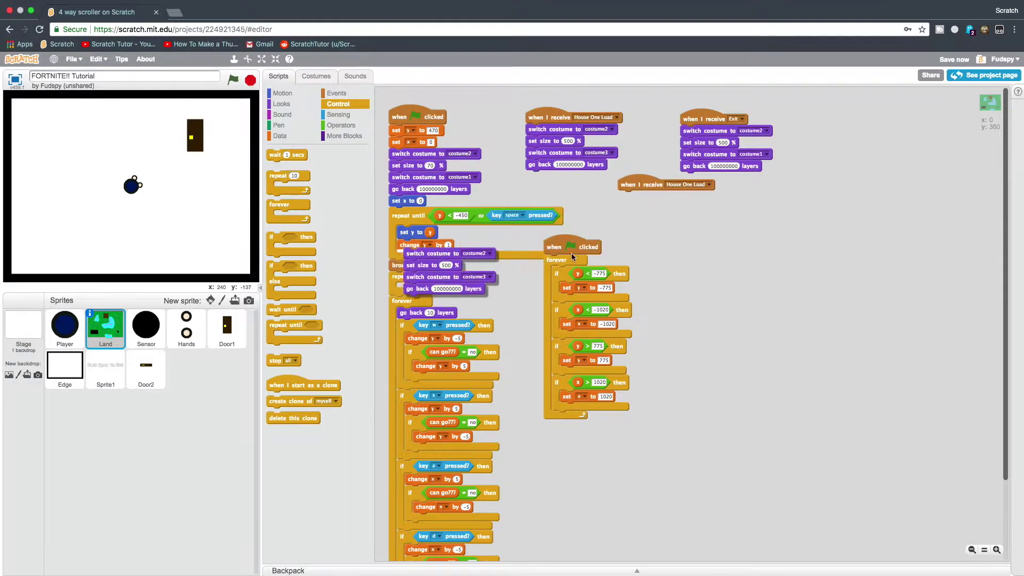
{"action": "left_click_drag", "start_coordinate": [644, 184], "coordinate": [360, 242]}
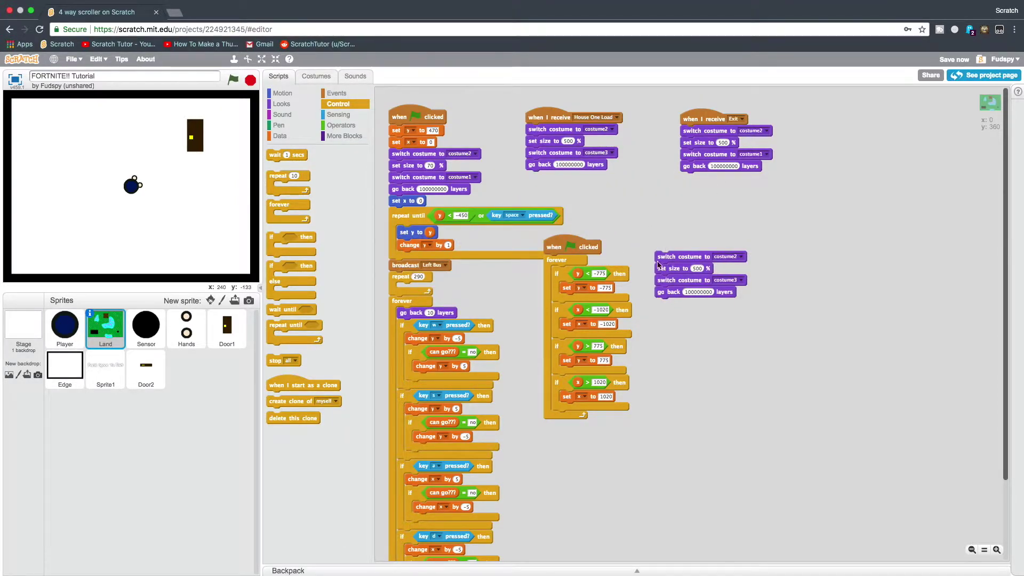
{"action": "left_click_drag", "start_coordinate": [667, 256], "coordinate": [462, 293]}
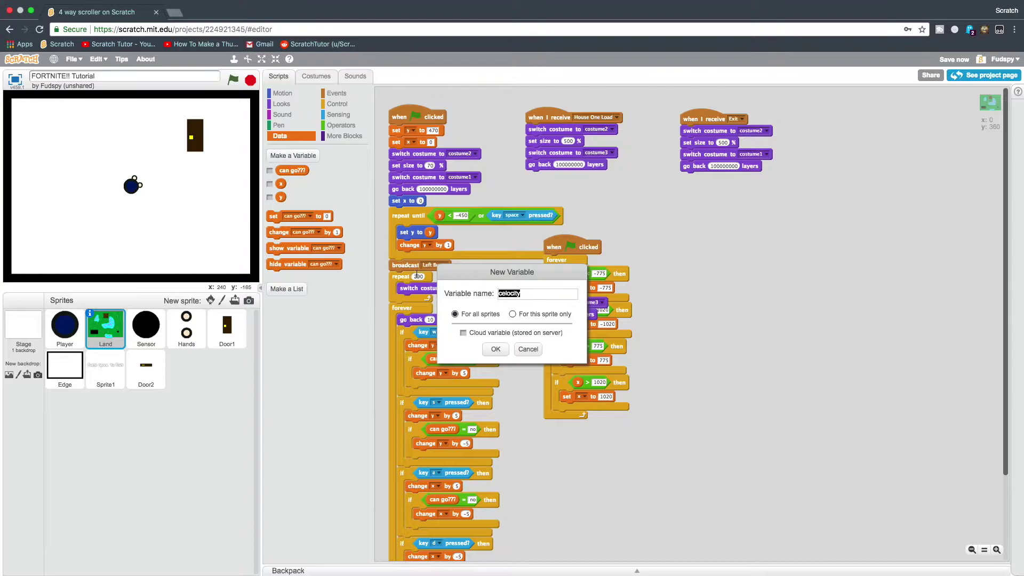
Create a velocity variable and set it to 0.1 in the green-flag script
{"action": "key", "text": "BackSpace"}
{"action": "type", "text": "veloc"}
{"action": "type", "text": "ity"}
{"action": "left_click", "coordinate": [497, 349]}
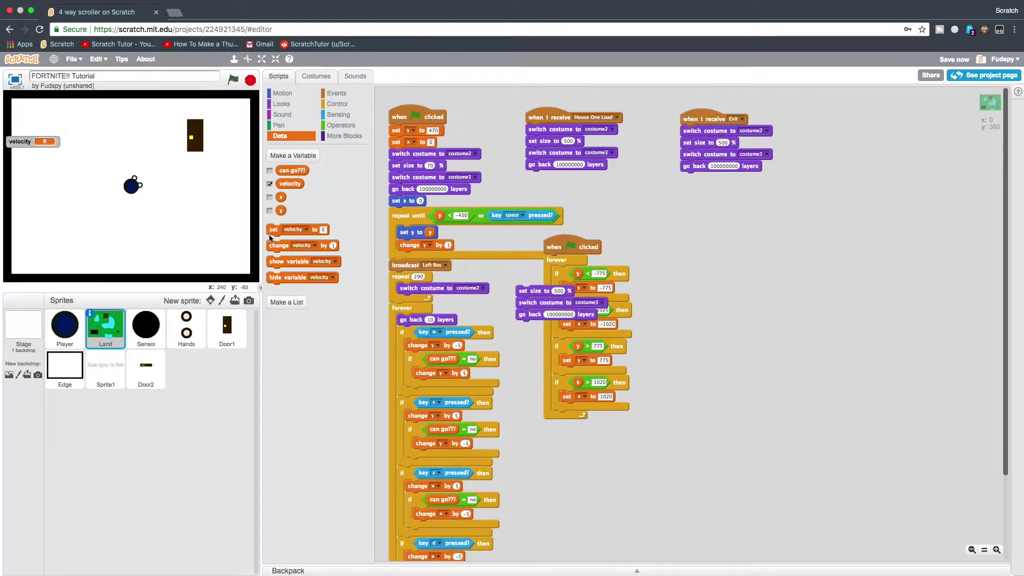
{"action": "left_click_drag", "start_coordinate": [273, 229], "coordinate": [393, 157]}
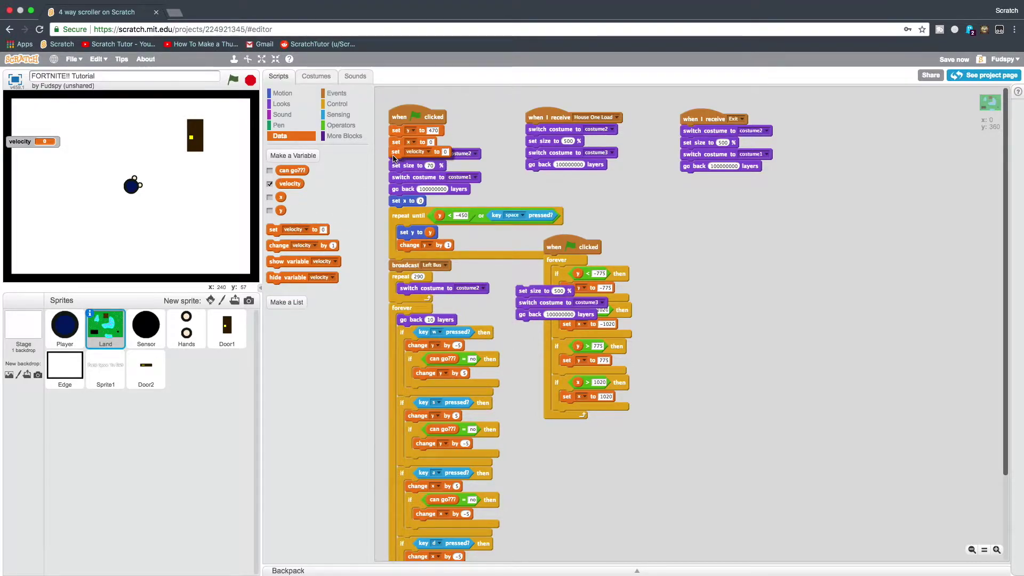
{"action": "left_click", "coordinate": [446, 154]}
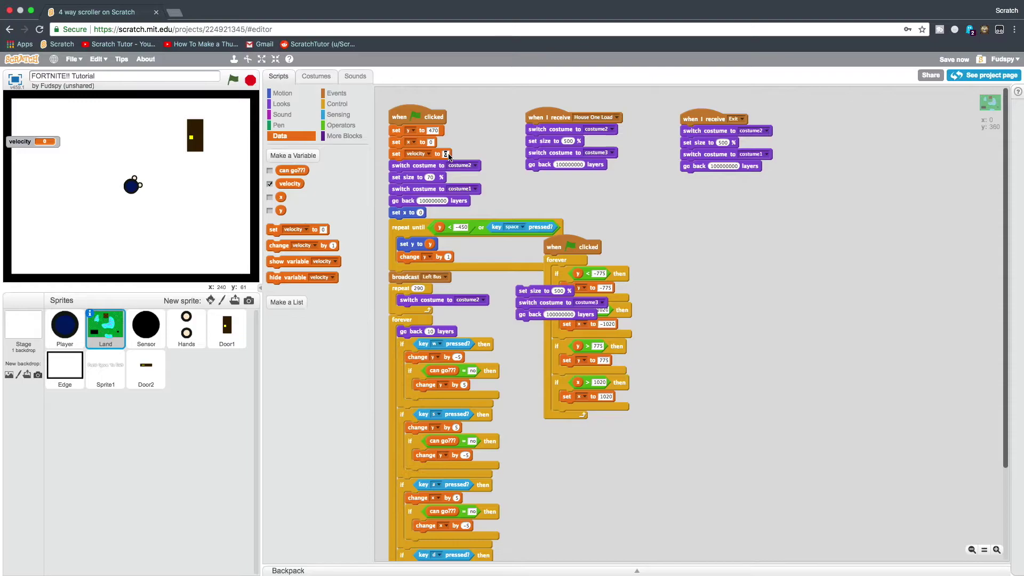
{"action": "key", "text": "ctrl+s"}
{"action": "type", "text": ".1"}
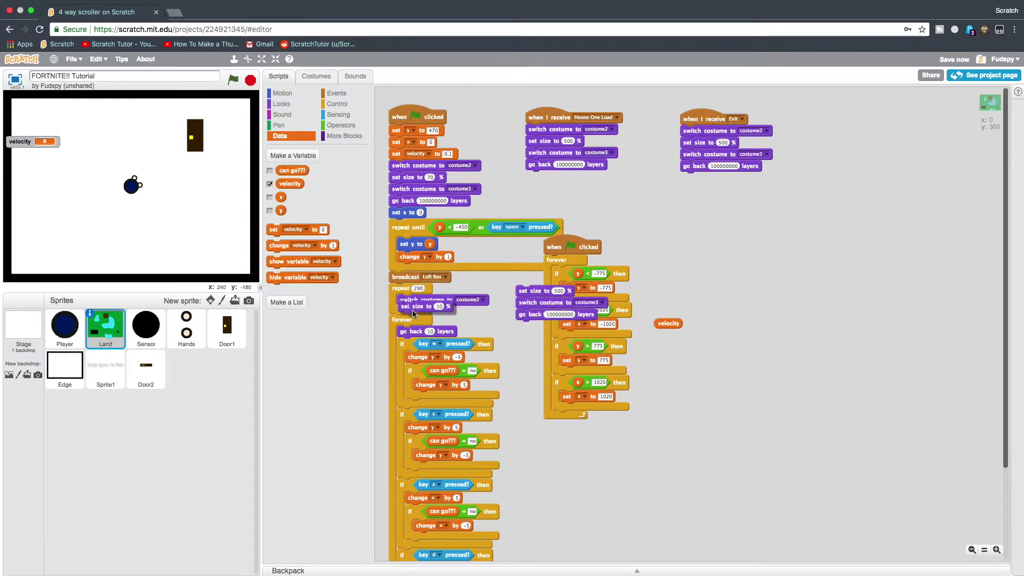
Replace the set size step with change size by velocity after the costume switch
{"action": "left_click_drag", "start_coordinate": [458, 319], "coordinate": [432, 313]}
{"action": "left_click_drag", "start_coordinate": [674, 326], "coordinate": [669, 335]}
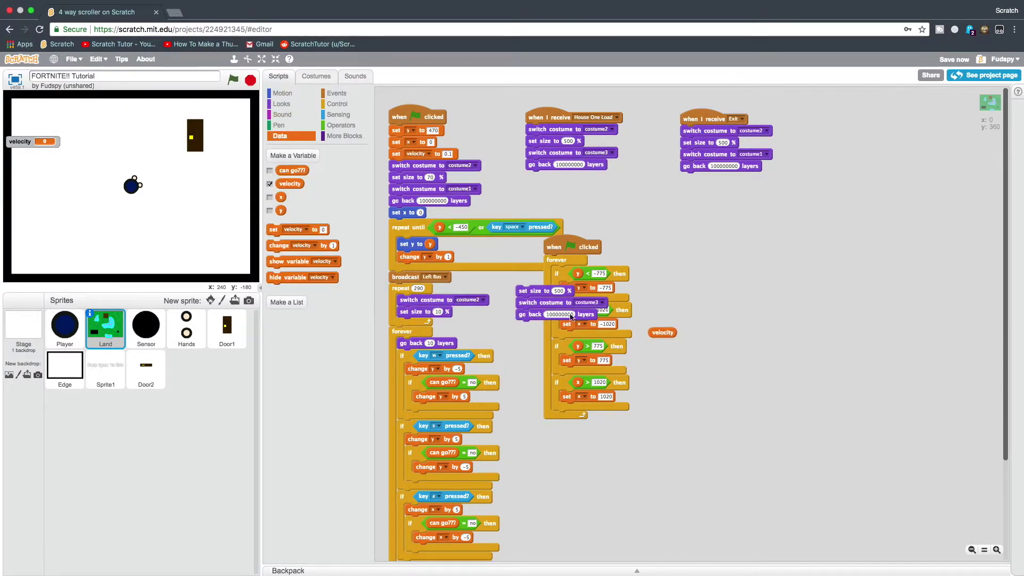
{"action": "left_click_drag", "start_coordinate": [412, 313], "coordinate": [321, 216]}
{"action": "left_click", "coordinate": [282, 103]}
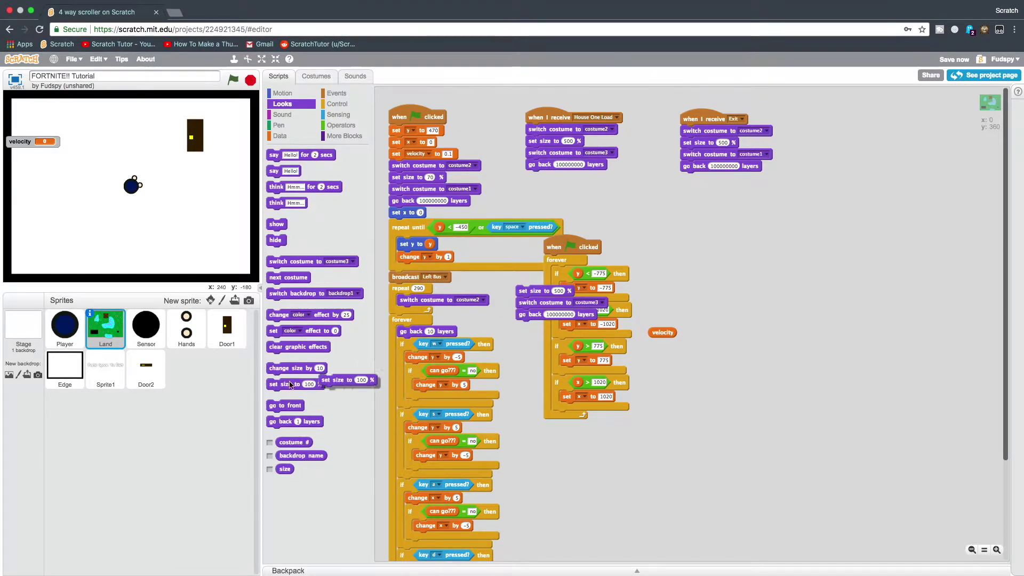
{"action": "left_click_drag", "start_coordinate": [292, 368], "coordinate": [432, 312]}
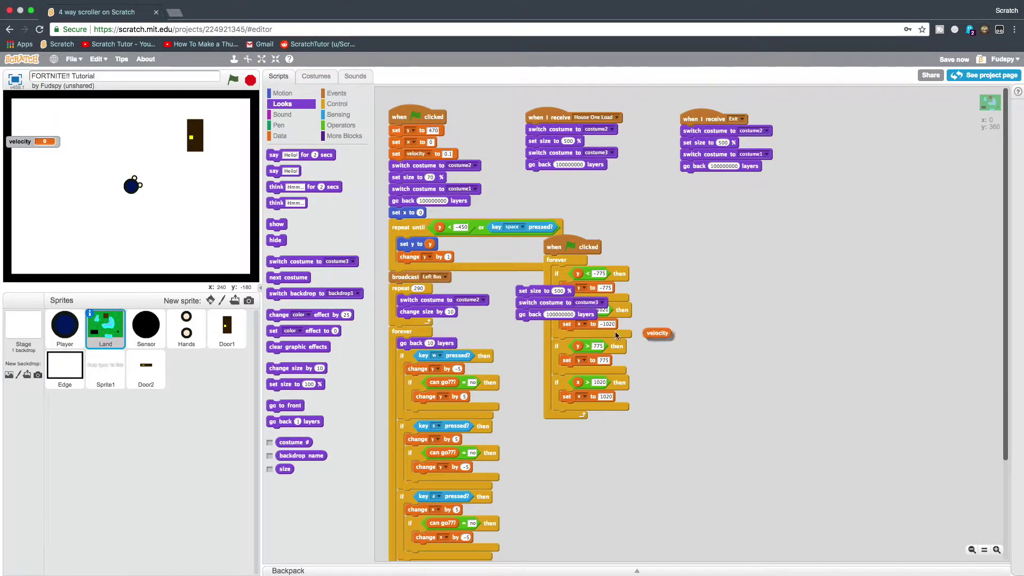
{"action": "left_click_drag", "start_coordinate": [662, 332], "coordinate": [459, 313]}
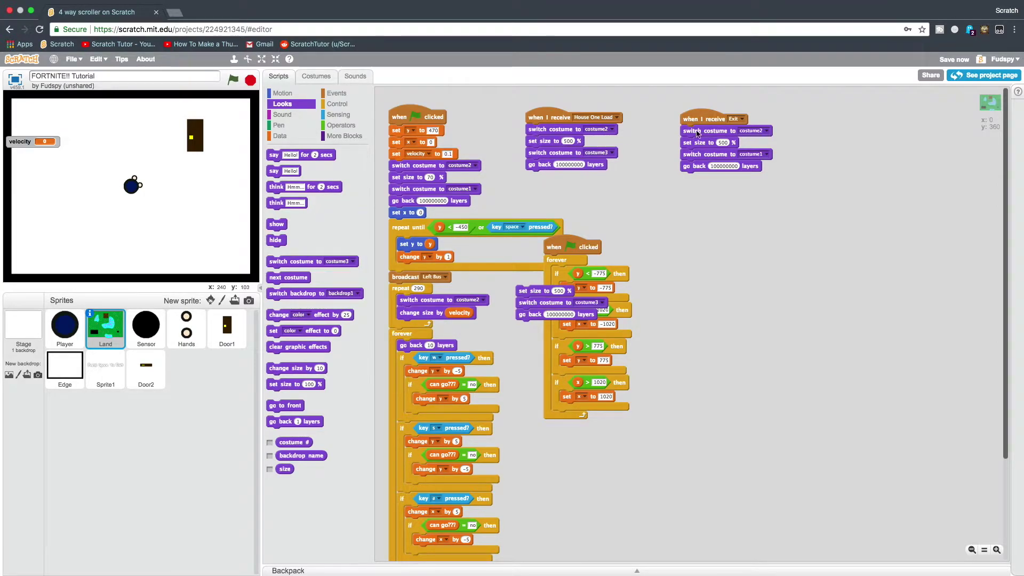
Add switch costume to costume1 and change velocity by 0.009 inside the repeat
{"action": "left_click_drag", "start_coordinate": [527, 314], "coordinate": [527, 352]}
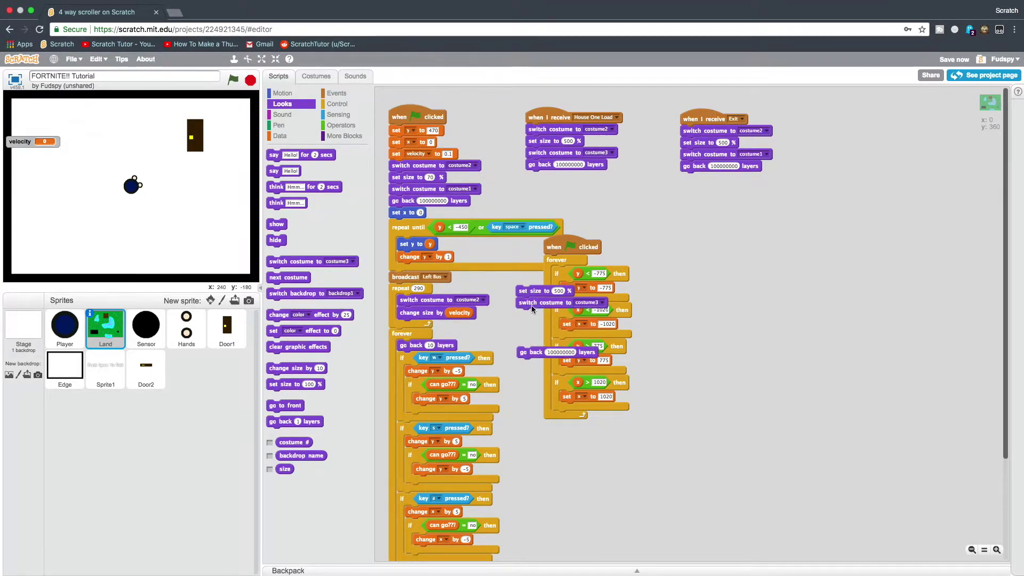
{"action": "left_click_drag", "start_coordinate": [552, 303], "coordinate": [456, 326]}
{"action": "left_click", "coordinate": [483, 327]}
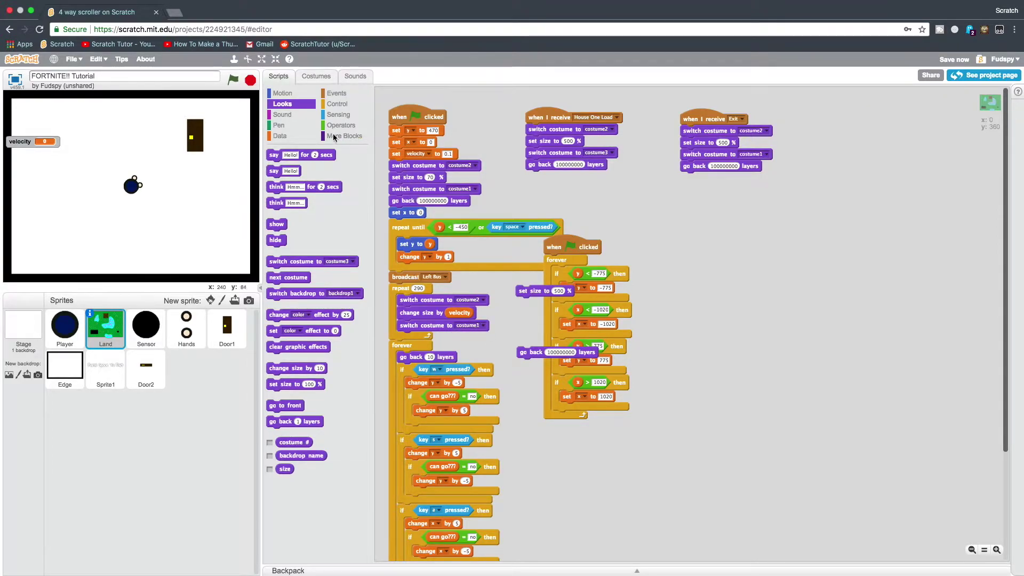
{"action": "left_click", "coordinate": [281, 135]}
{"action": "left_click_drag", "start_coordinate": [276, 245], "coordinate": [423, 337]}
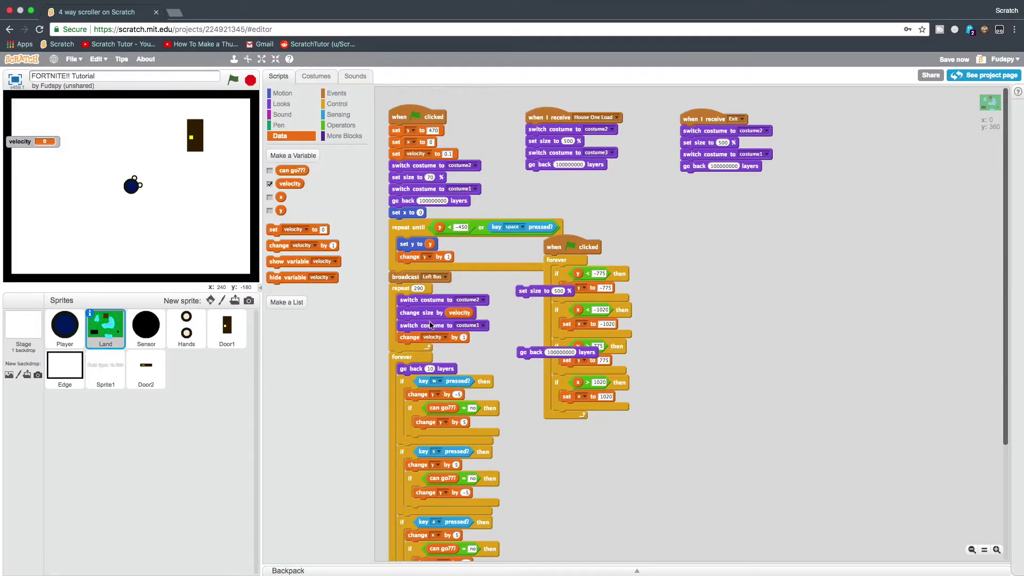
{"action": "left_click", "coordinate": [463, 337]}
{"action": "type", "text": "0."}
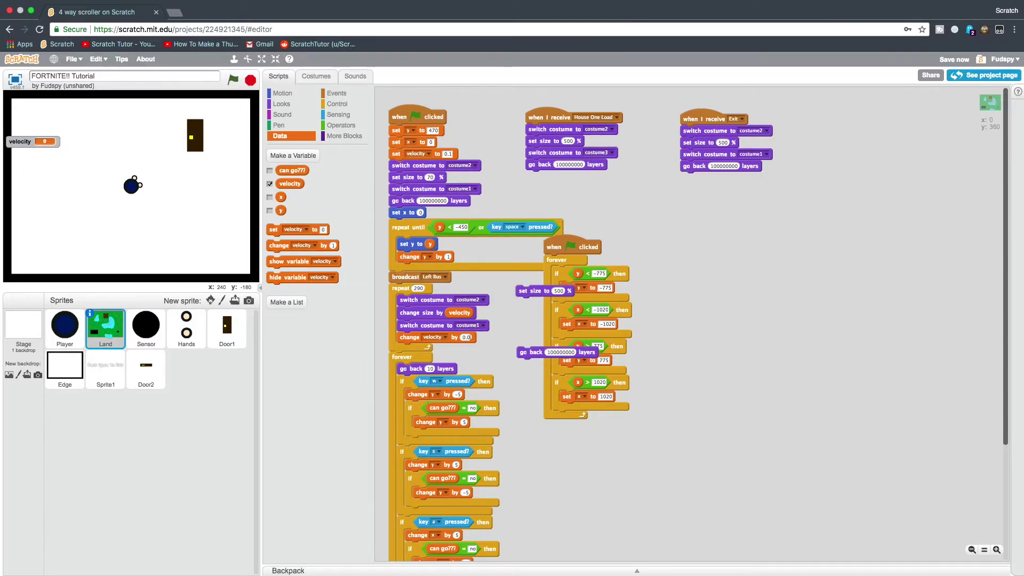
{"action": "type", "text": "09"}
Create a custom 'move' block, call it after the velocity increase, and set its definition aside
{"action": "left_click", "coordinate": [344, 135]}
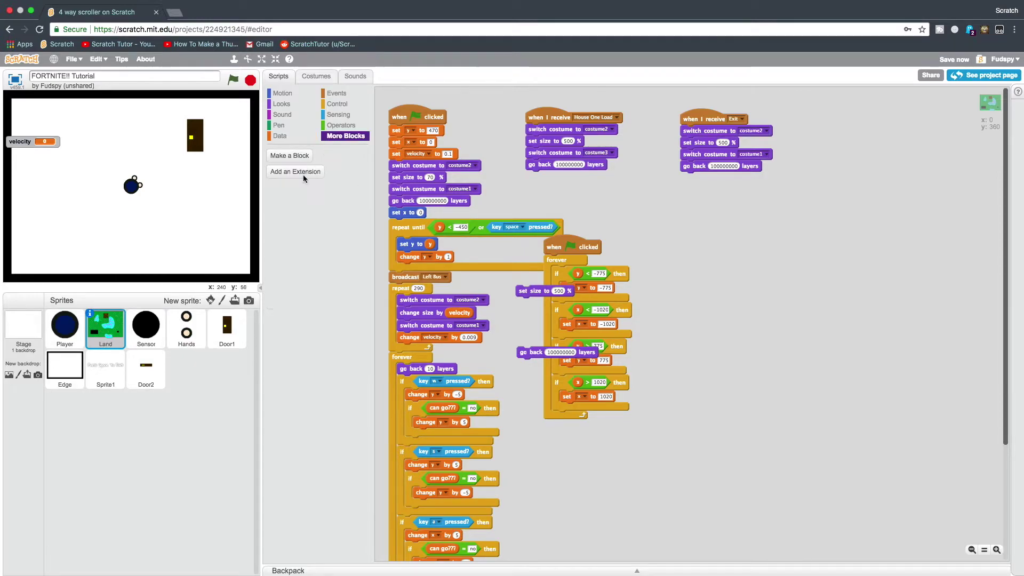
{"action": "left_click", "coordinate": [288, 155]}
{"action": "type", "text": "ve"}
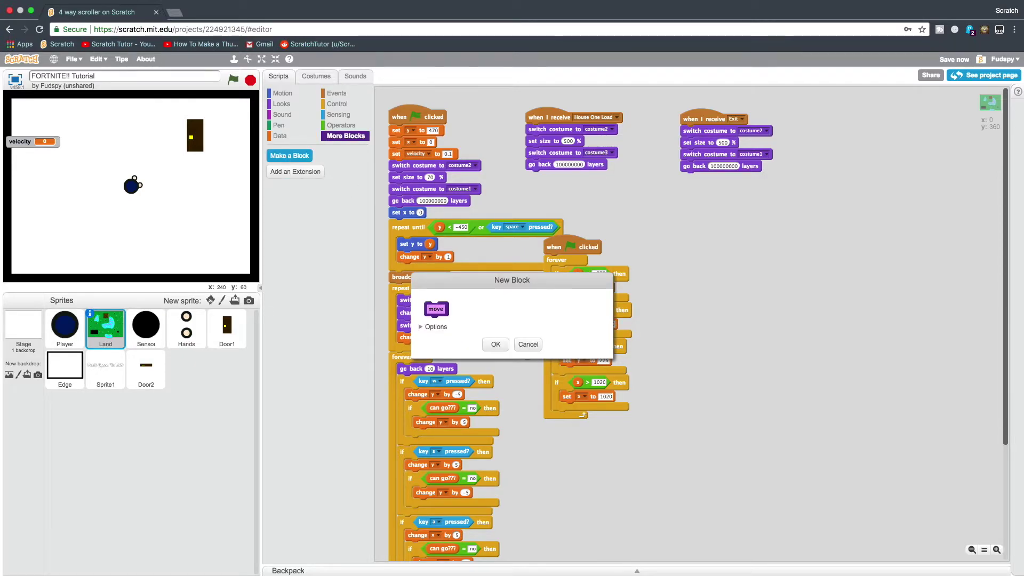
{"action": "left_click", "coordinate": [494, 344]}
{"action": "left_click_drag", "start_coordinate": [277, 174], "coordinate": [404, 350]}
{"action": "left_click_drag", "start_coordinate": [424, 123], "coordinate": [657, 213]}
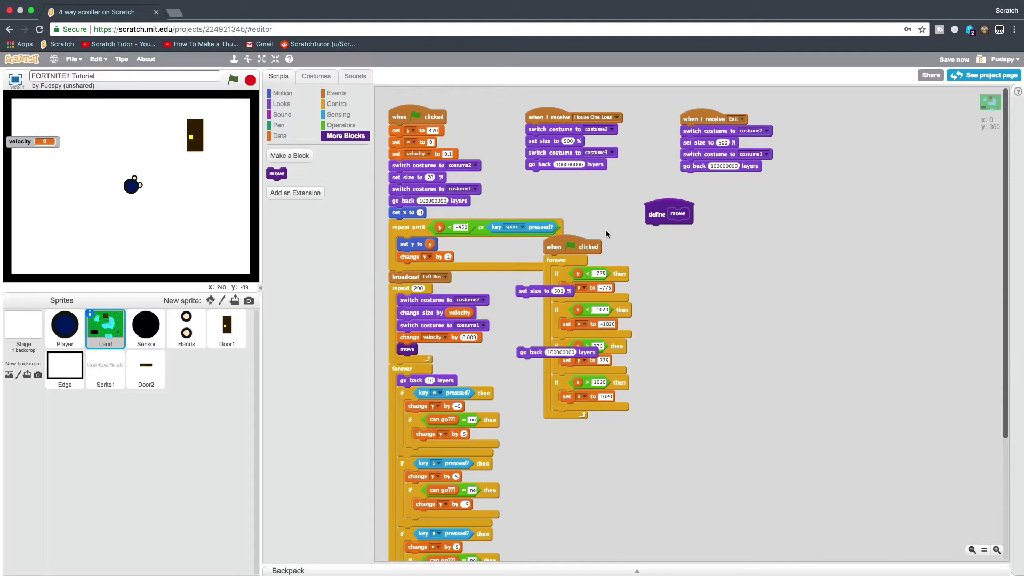
{"action": "scroll", "coordinate": [445, 353], "scroll_direction": "down", "scroll_amount": 2}
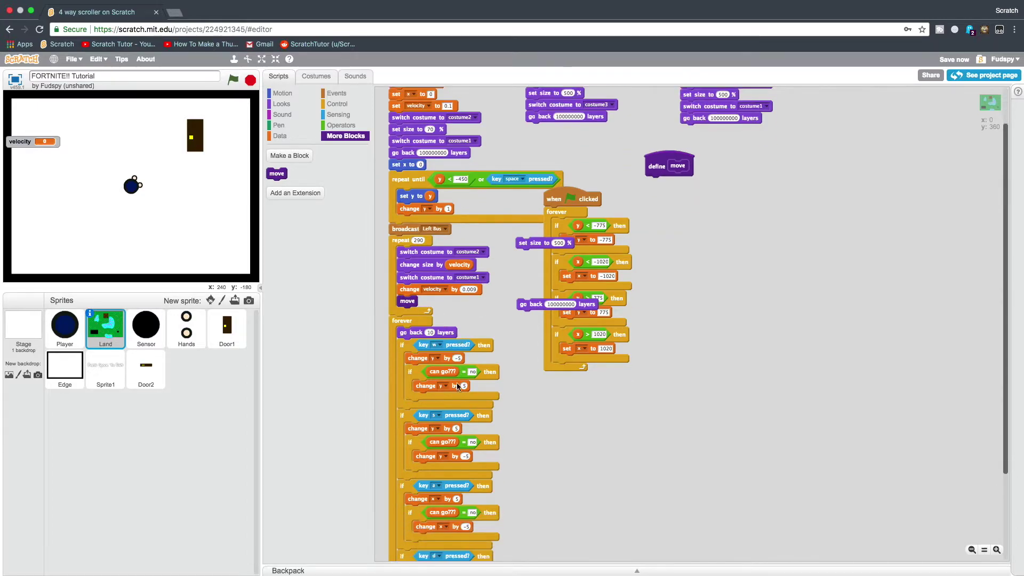
Attach a copy of the w/s/a/d movement checks under define move, using steps of 2 and -2
{"action": "right_click", "coordinate": [406, 344]}
{"action": "left_click", "coordinate": [430, 347]}
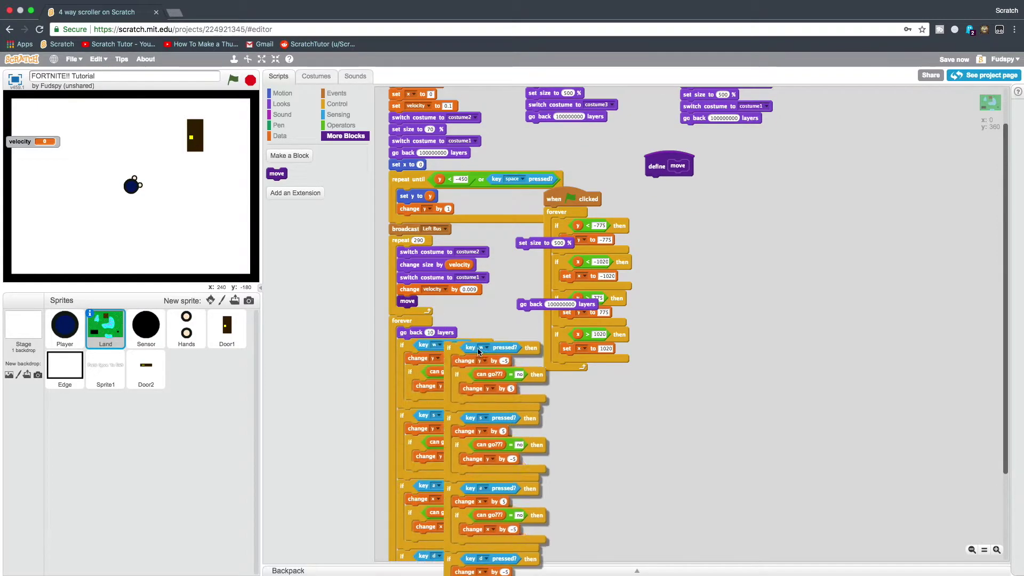
{"action": "left_click", "coordinate": [685, 129]}
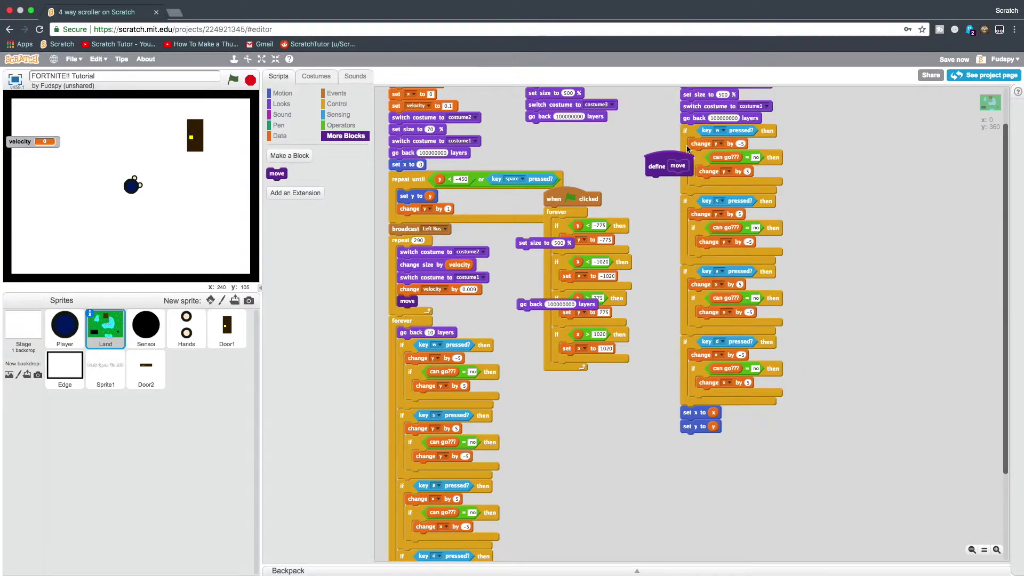
{"action": "scroll", "coordinate": [685, 149], "scroll_direction": "up", "scroll_amount": 2}
{"action": "mouse_move", "coordinate": [687, 181]}
{"action": "left_mouse_down"}
{"action": "mouse_move", "coordinate": [655, 234]}
{"action": "mouse_move", "coordinate": [657, 211]}
{"action": "left_mouse_up"}
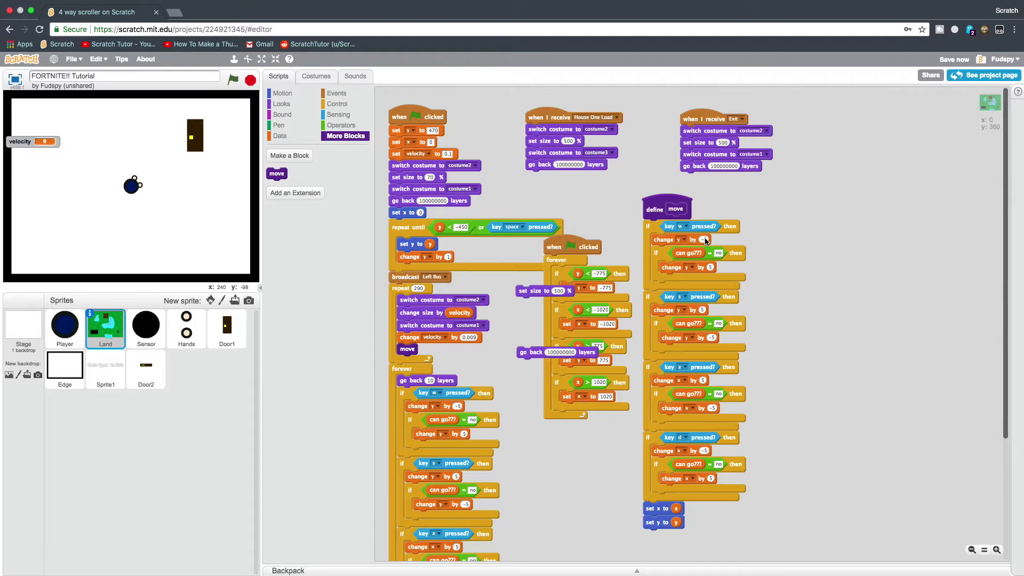
{"action": "type", "text": "2"}
{"action": "type", "text": "2"}
{"action": "left_click", "coordinate": [710, 410]}
{"action": "type", "text": "-"}
{"action": "left_click", "coordinate": [704, 453]}
{"action": "left_click", "coordinate": [711, 477]}
{"action": "type", "text": "2"}
Add a broadcast after move that sends a new 'Real Game Start' message
{"action": "left_click", "coordinate": [336, 94]}
{"action": "left_click", "coordinate": [709, 265]}
{"action": "type", "text": "2"}
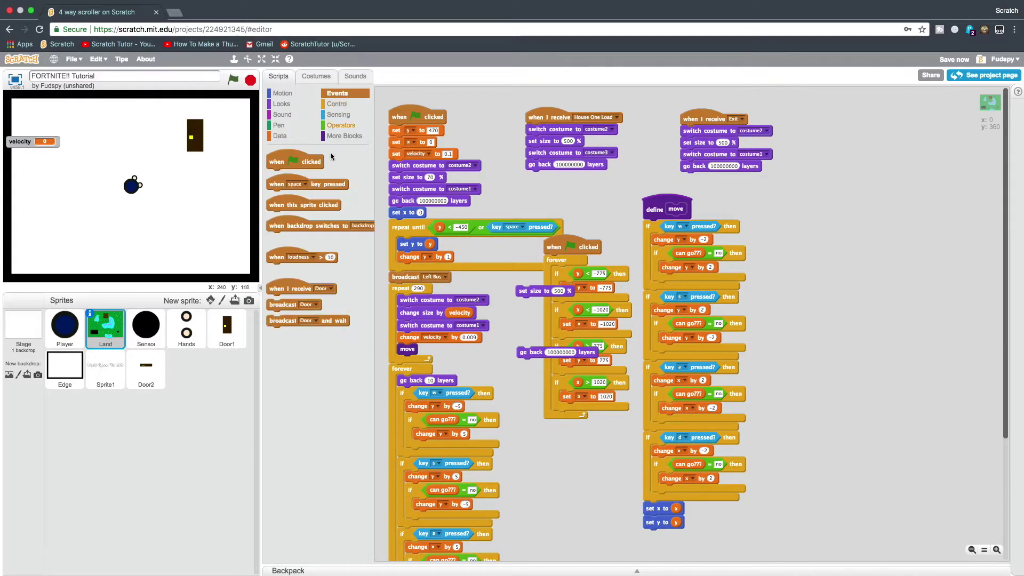
{"action": "left_click_drag", "start_coordinate": [382, 361], "coordinate": [418, 364]}
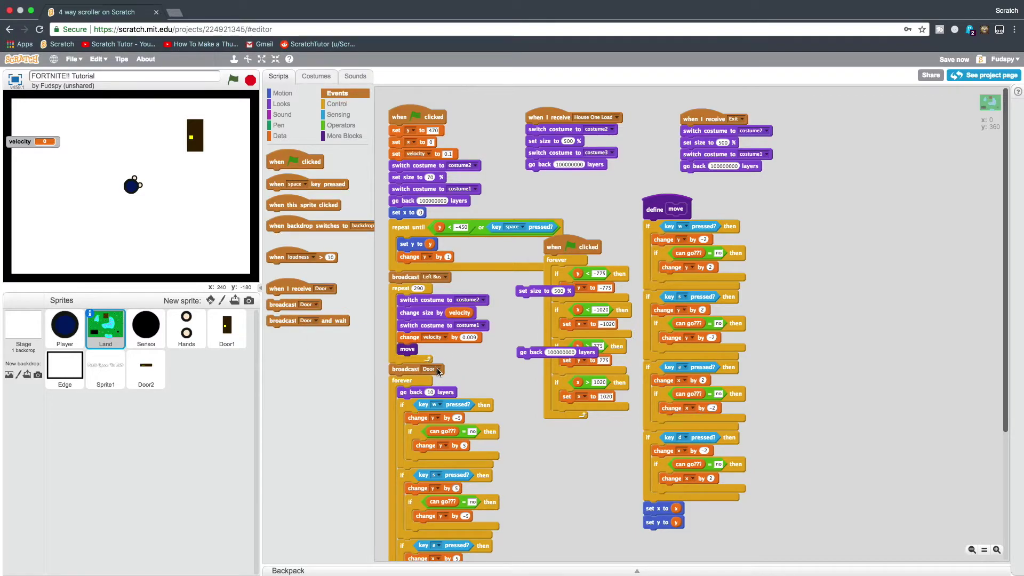
{"action": "left_click", "coordinate": [437, 370]}
{"action": "left_click", "coordinate": [448, 432]}
{"action": "type", "text": "Real Game Strat"}
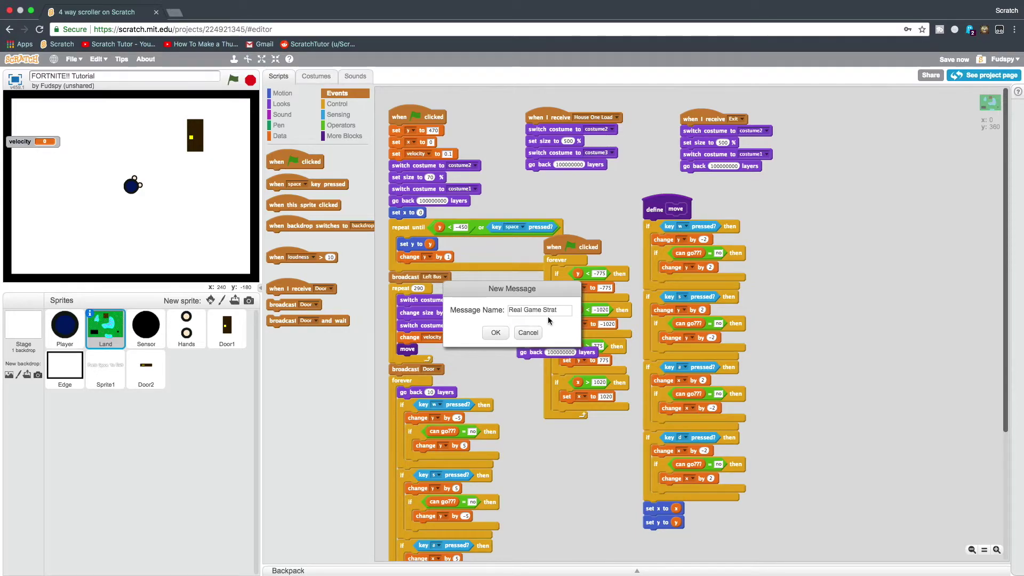
{"action": "key", "text": "BackSpace"}
{"action": "key", "text": "BackSpace"}
{"action": "type", "text": "a"}
{"action": "left_click", "coordinate": [496, 333]}
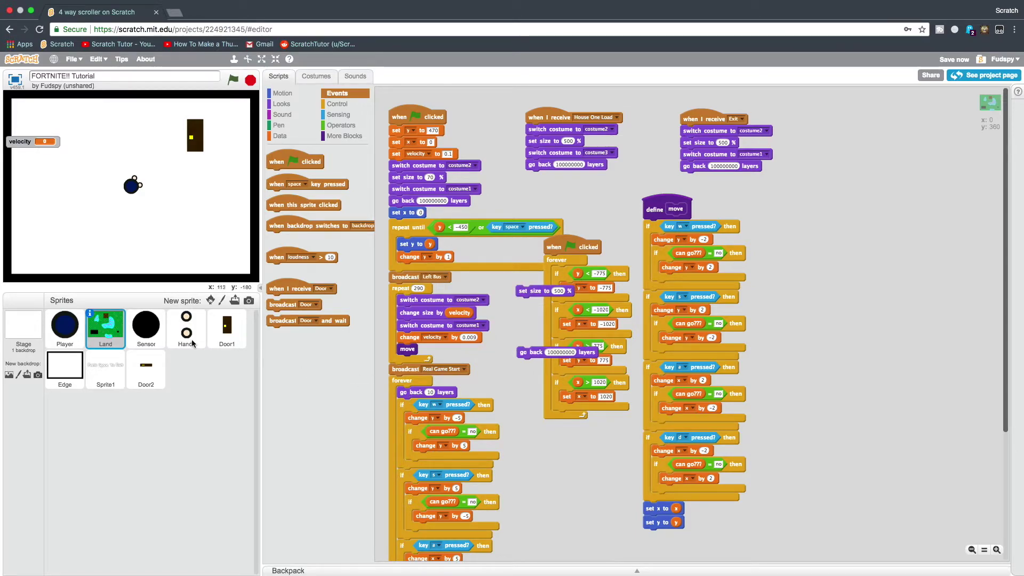
Replace the Sensor movement script's green-flag hat with 'when I receive Real Game Start'
{"action": "left_click", "coordinate": [146, 325]}
{"action": "left_click_drag", "start_coordinate": [387, 135], "coordinate": [391, 164]}
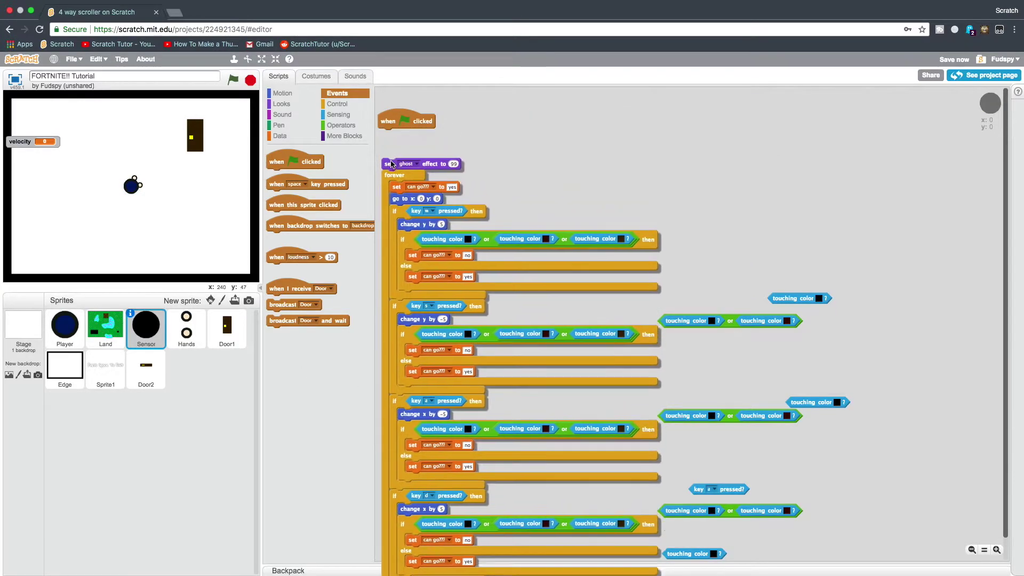
{"action": "left_click_drag", "start_coordinate": [299, 288], "coordinate": [427, 143]}
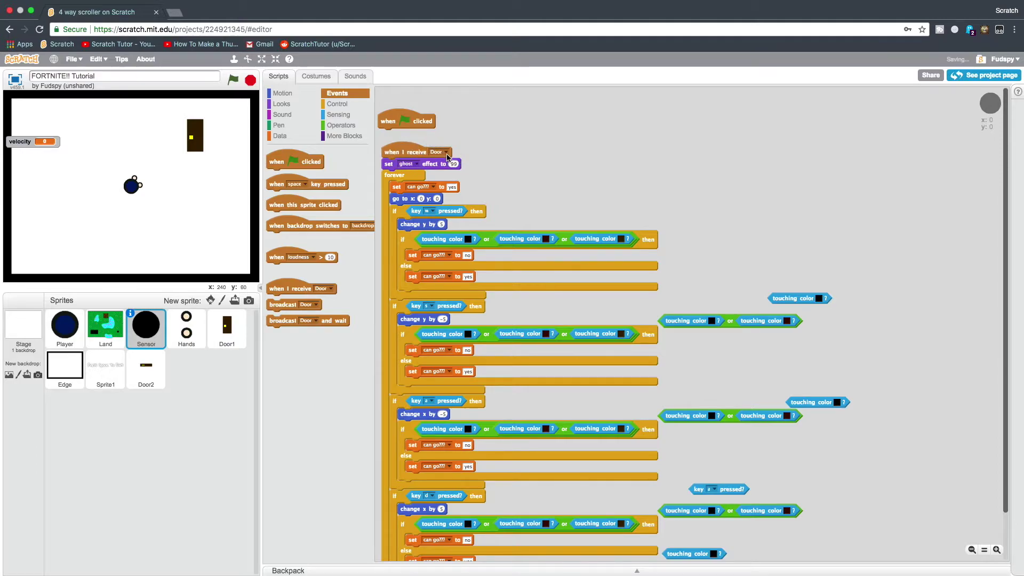
{"action": "left_click", "coordinate": [447, 152]}
{"action": "left_click", "coordinate": [457, 217]}
{"action": "left_click_drag", "start_coordinate": [393, 150], "coordinate": [455, 117]}
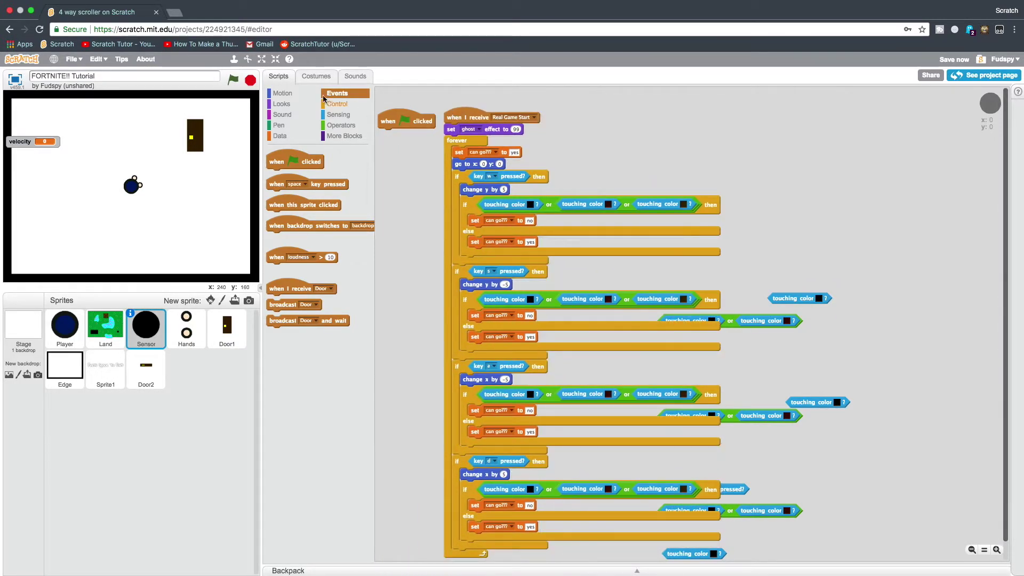
Draw a filled cyan rectangle on Land's costume, enlarge it, and send it behind the map
{"action": "left_click", "coordinate": [233, 80]}
{"action": "left_click", "coordinate": [105, 326]}
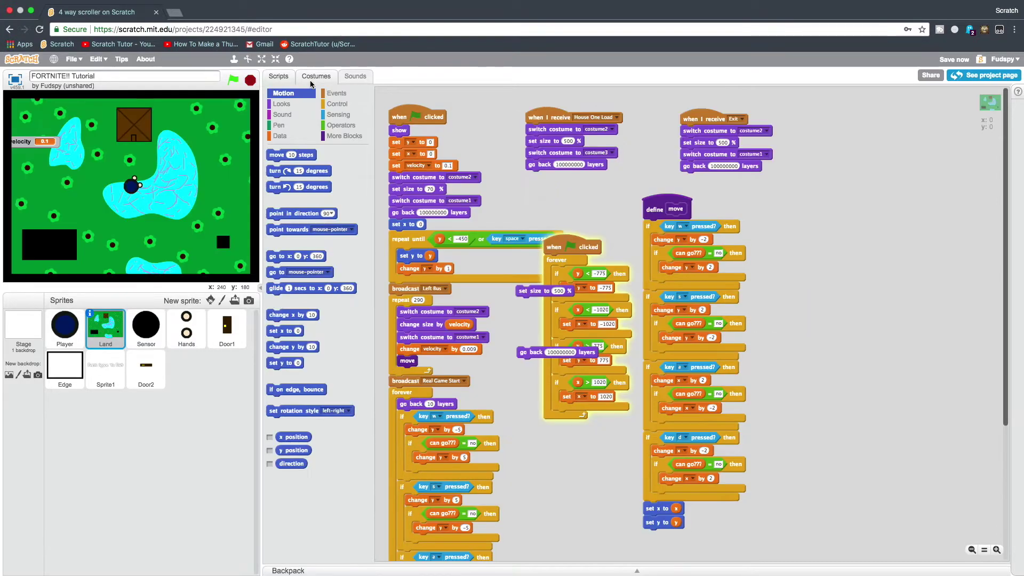
{"action": "left_click", "coordinate": [315, 76]}
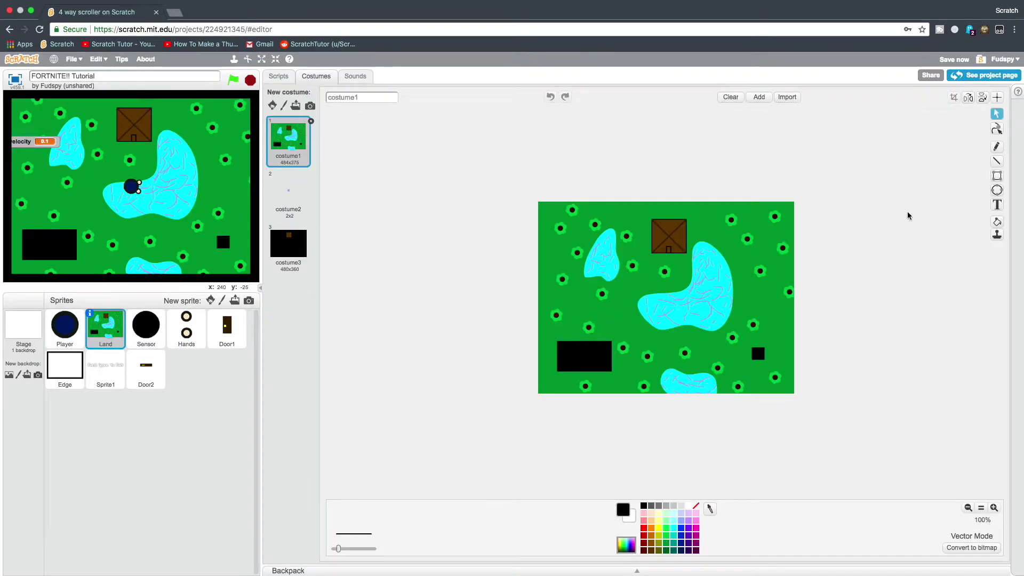
{"action": "left_click", "coordinate": [997, 176]}
{"action": "left_click", "coordinate": [364, 514]}
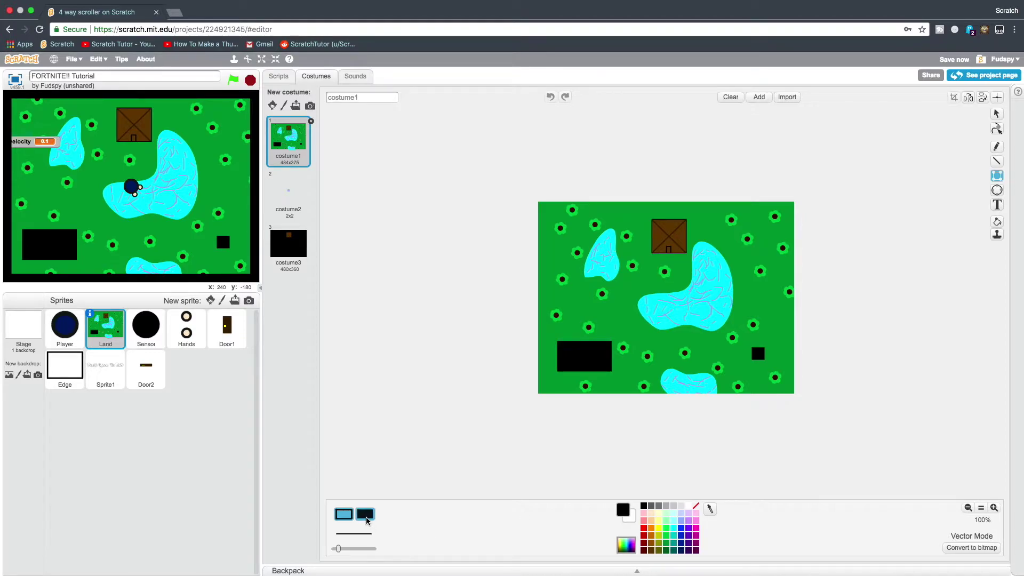
{"action": "left_click", "coordinate": [679, 531]}
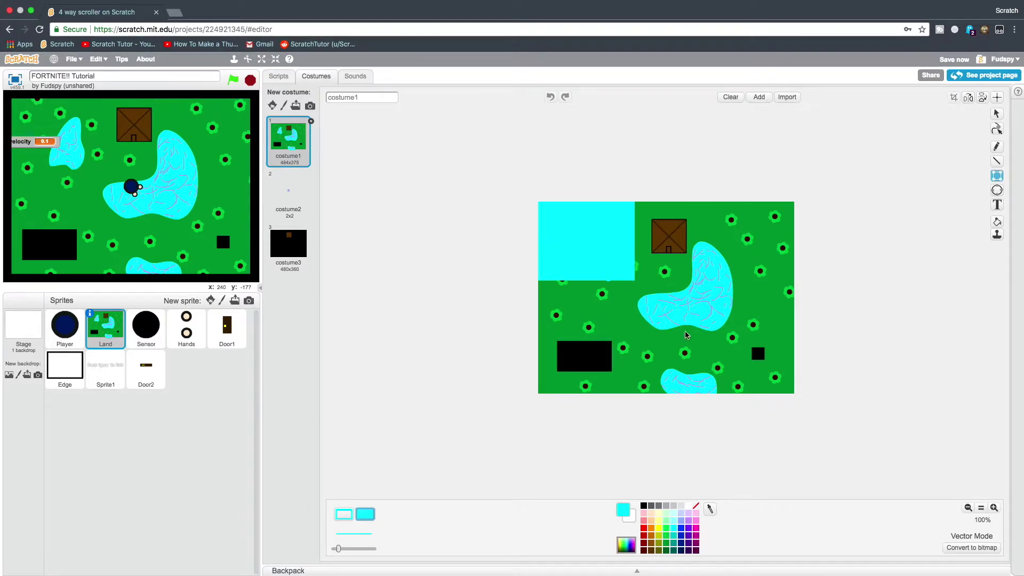
{"action": "left_click_drag", "start_coordinate": [537, 203], "coordinate": [795, 394]}
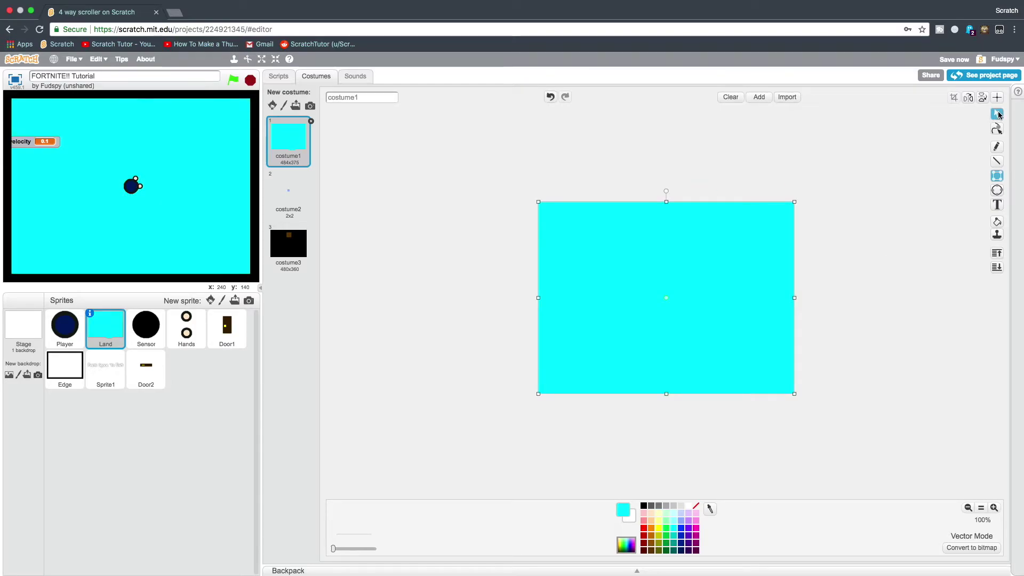
{"action": "left_click_drag", "start_coordinate": [768, 276], "coordinate": [749, 261]}
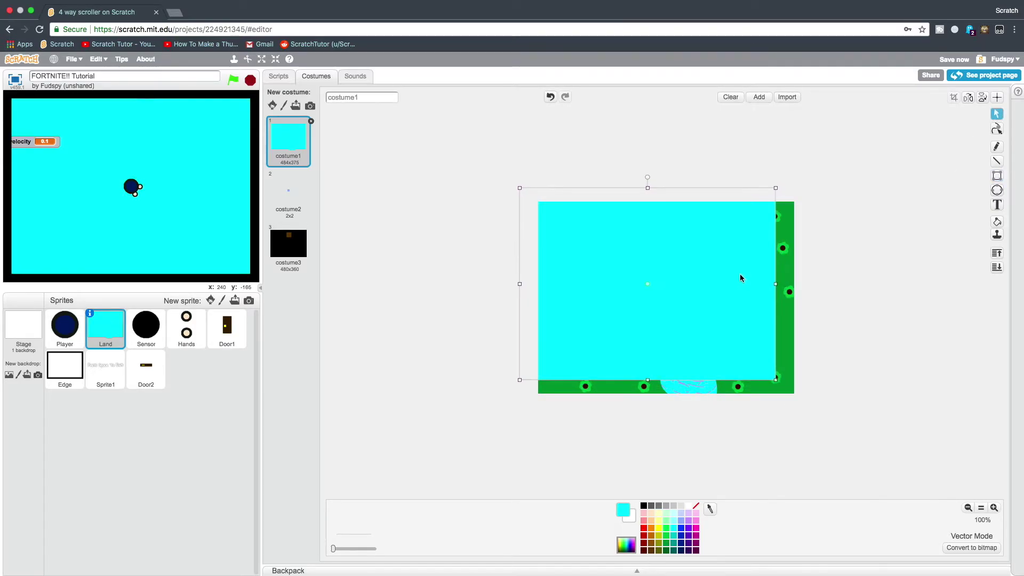
{"action": "left_click_drag", "start_coordinate": [775, 377], "coordinate": [808, 404]}
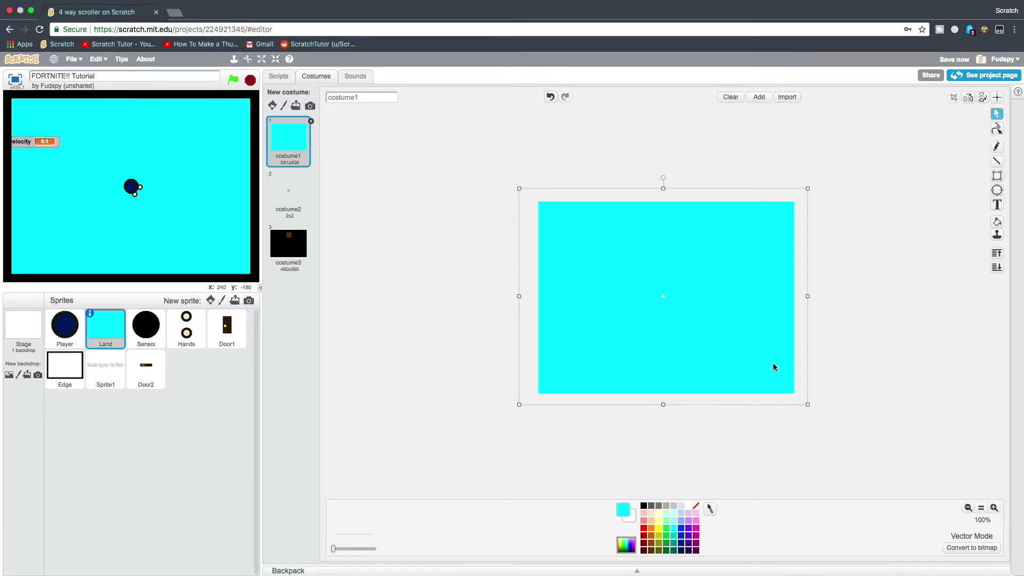
{"action": "left_click", "coordinate": [997, 268], "text": "shift"}
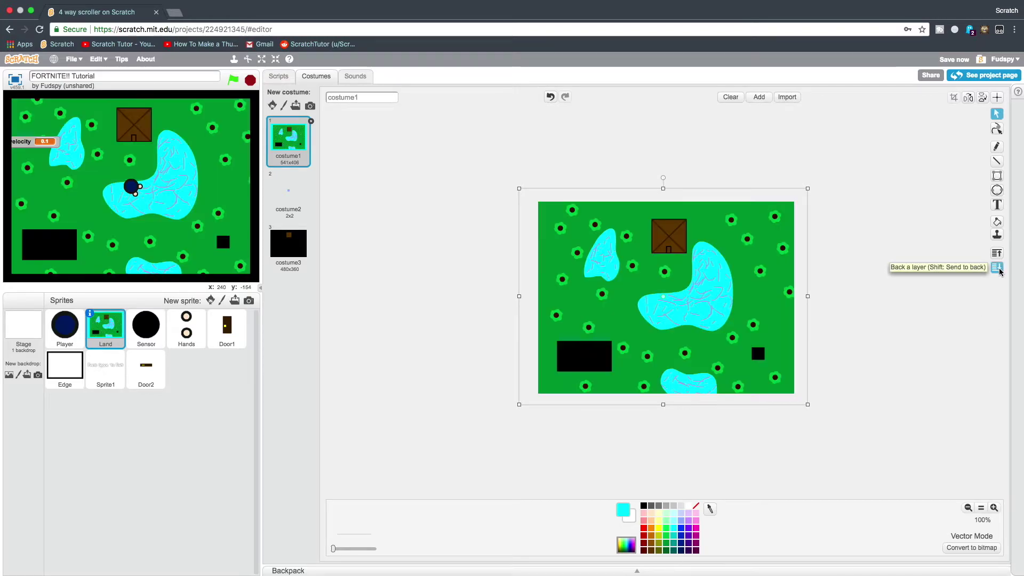
{"action": "left_click", "coordinate": [808, 312]}
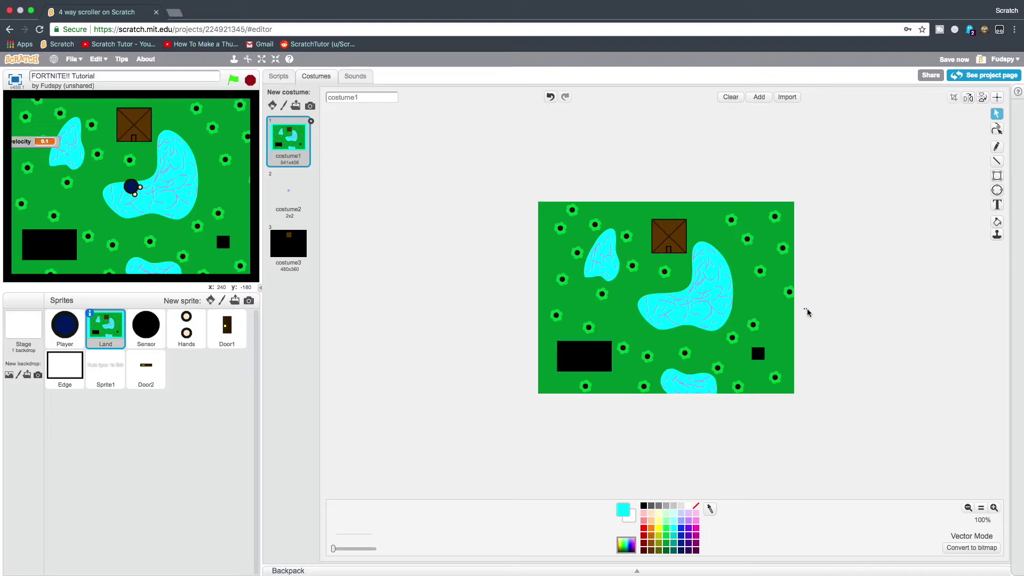
Draw a filled blue rectangle extending well past the map and send it back a layer
{"action": "left_click", "coordinate": [996, 176]}
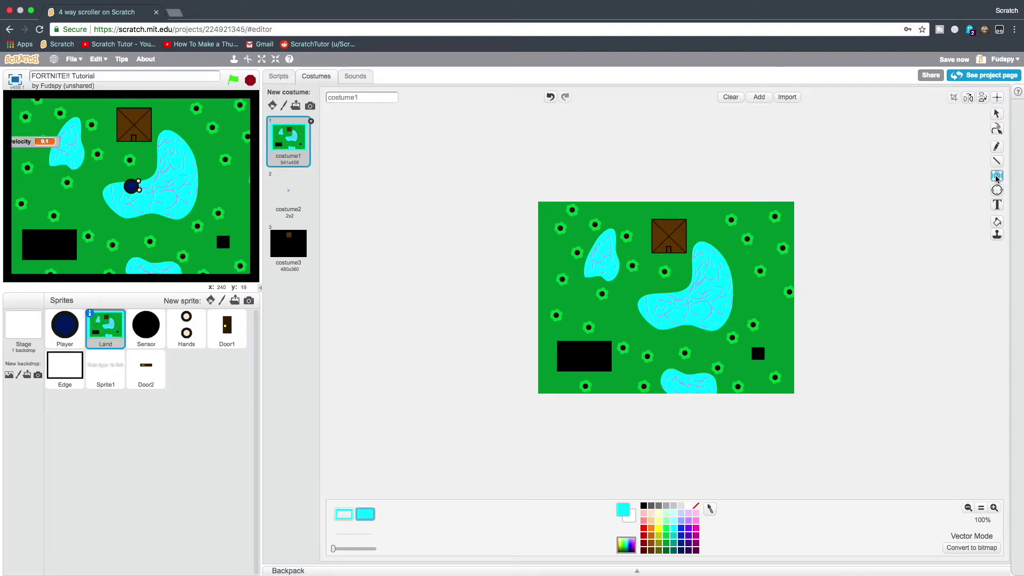
{"action": "left_click", "coordinate": [679, 532]}
{"action": "left_click_drag", "start_coordinate": [533, 195], "coordinate": [875, 450]}
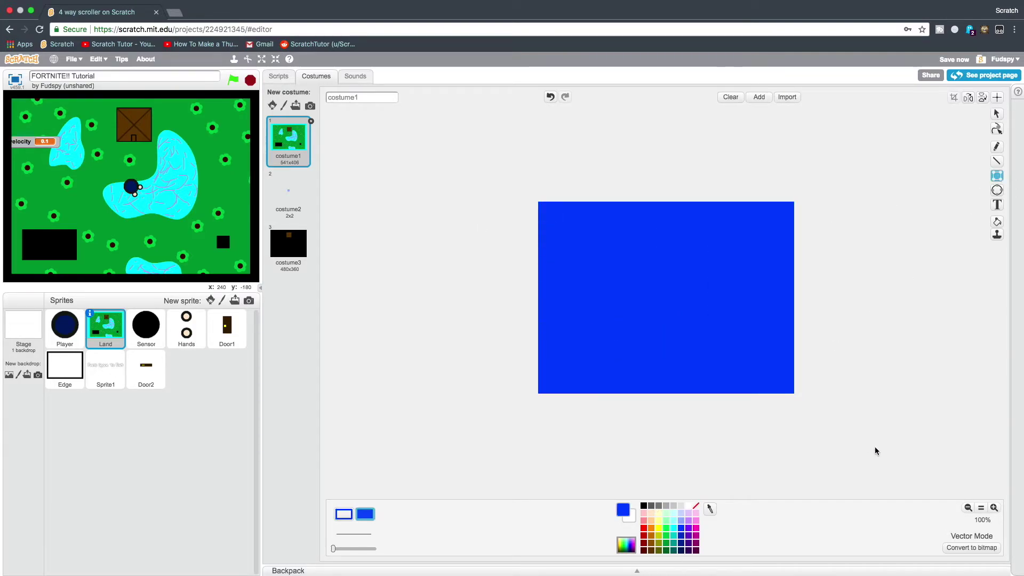
{"action": "left_click_drag", "start_coordinate": [726, 291], "coordinate": [627, 278]}
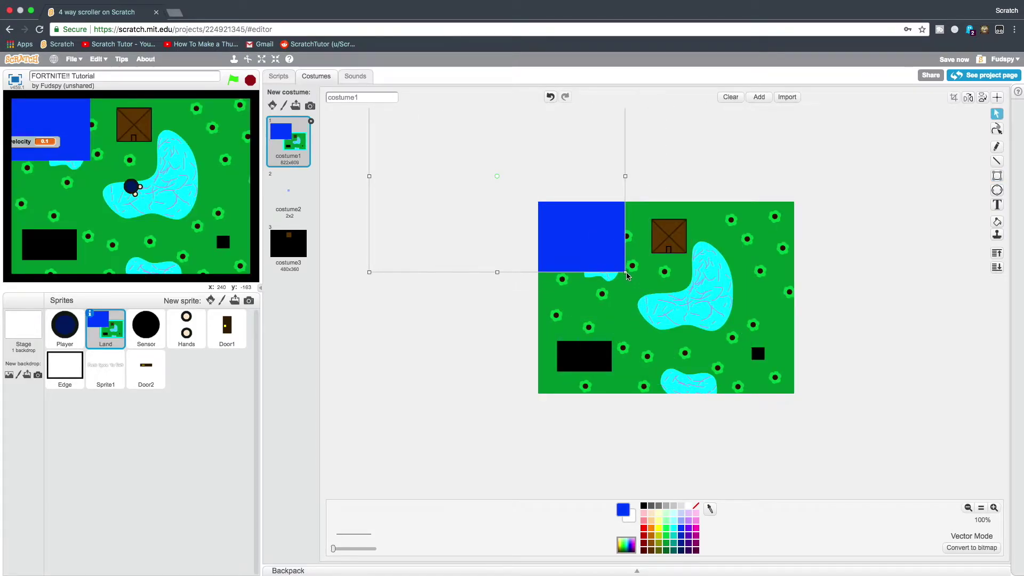
{"action": "left_click_drag", "start_coordinate": [625, 273], "coordinate": [965, 496]}
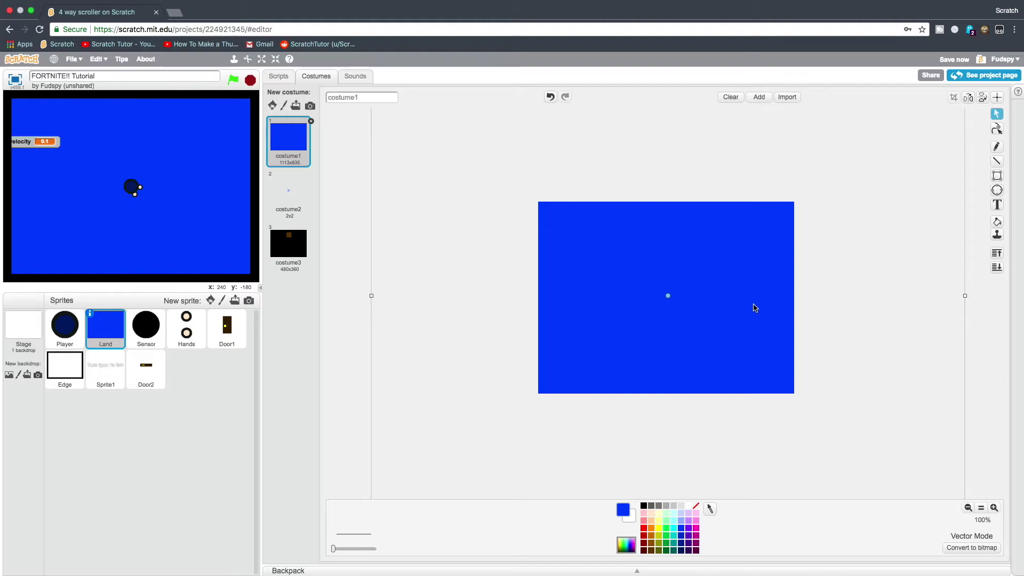
{"action": "left_click", "coordinate": [996, 269]}
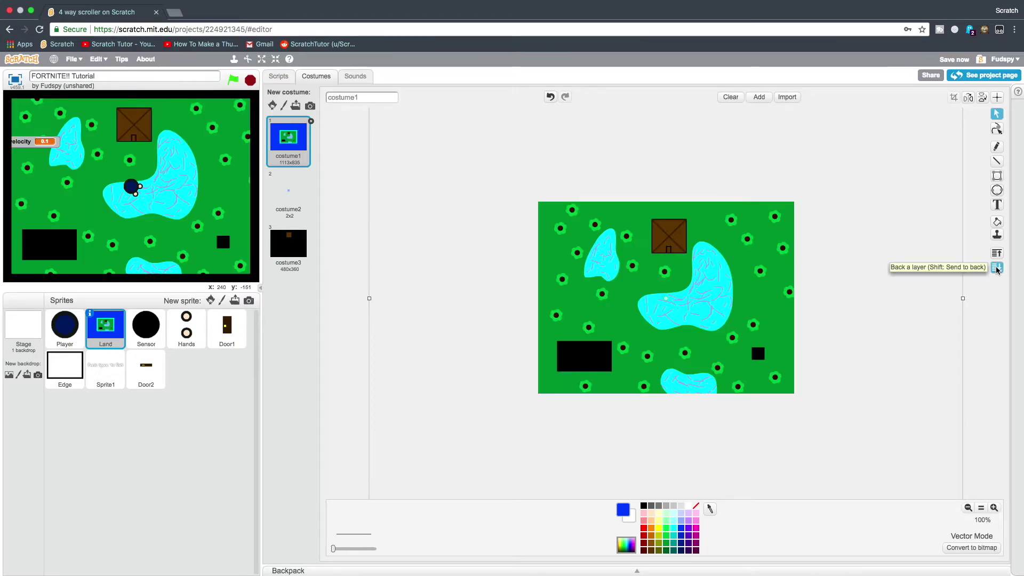
Test-run the game twice from Land's scripts, then return to Land's map costume
{"action": "left_click", "coordinate": [278, 76]}
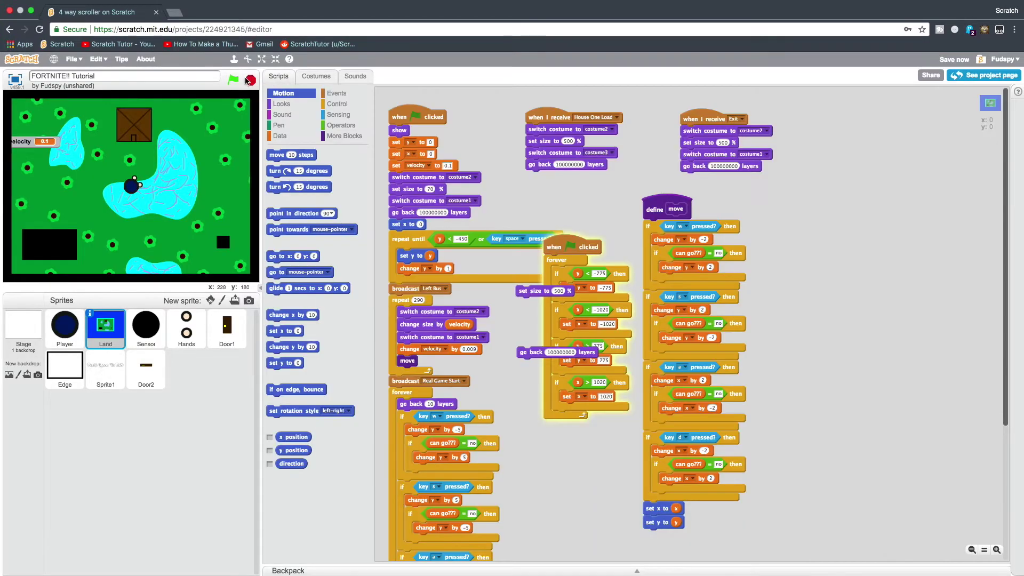
{"action": "left_click", "coordinate": [233, 81]}
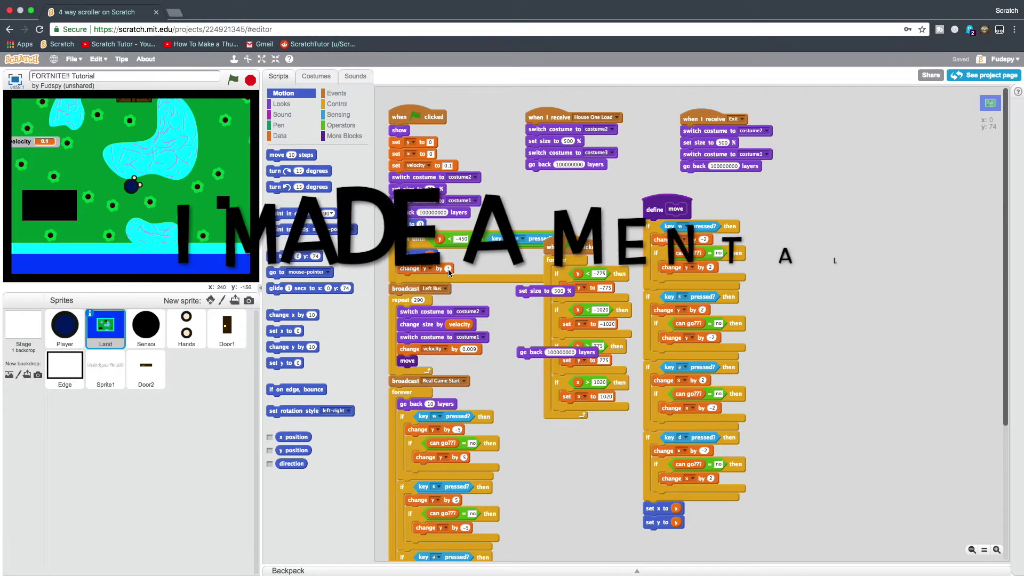
{"action": "type", "text": "-1"}
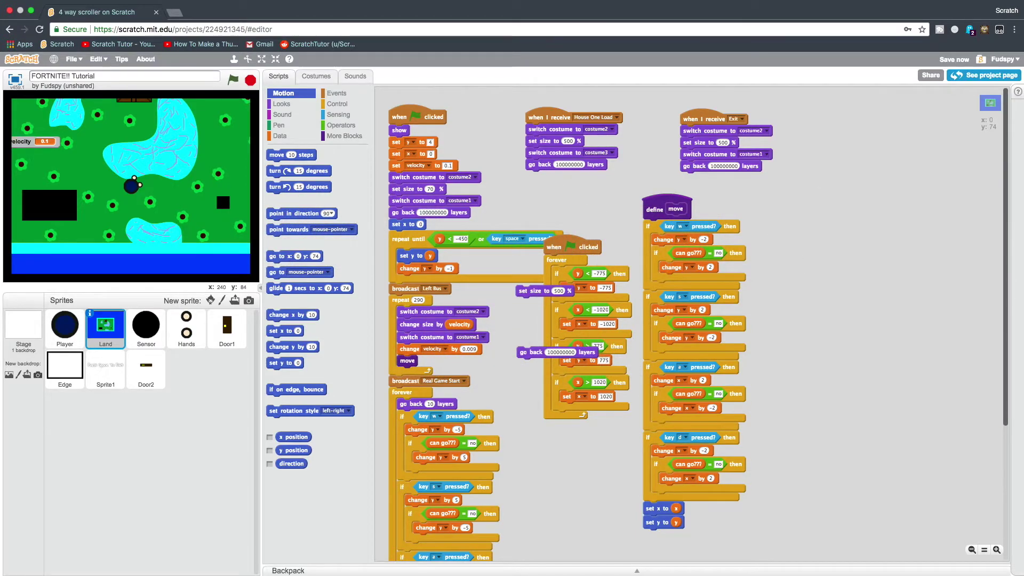
{"action": "type", "text": "70"}
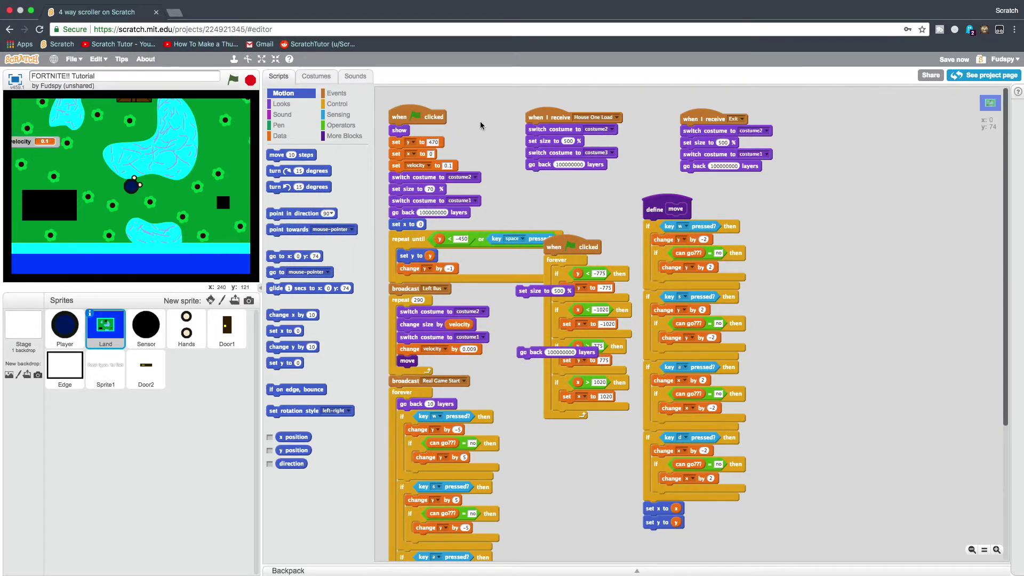
{"action": "left_click", "coordinate": [231, 79]}
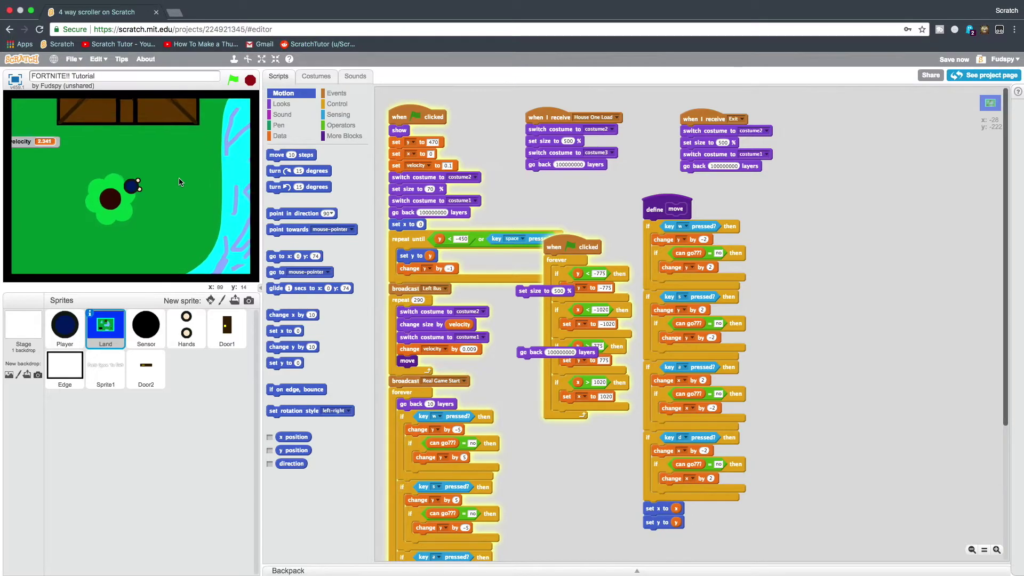
{"action": "left_click", "coordinate": [315, 76]}
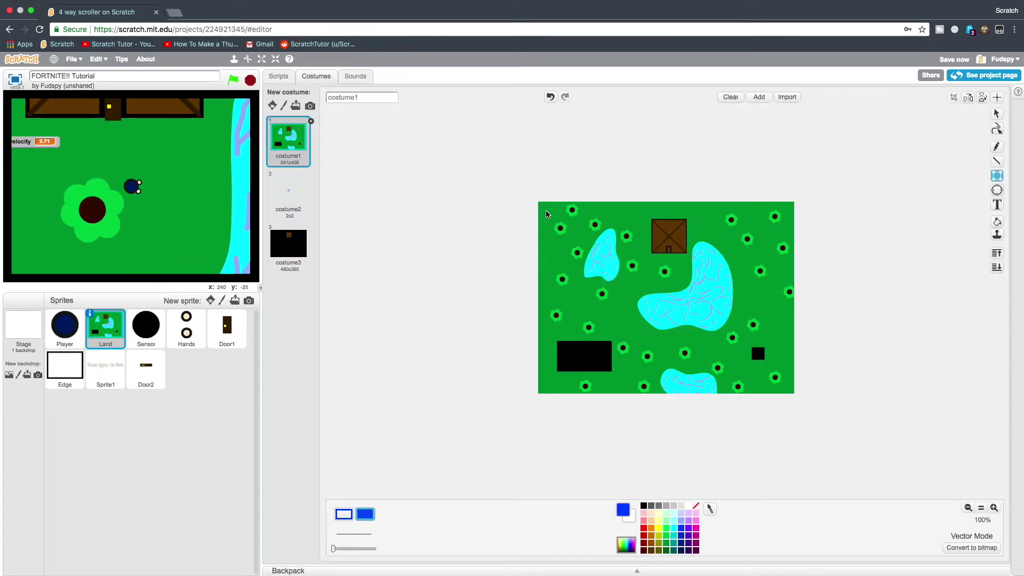
Add an enlarged blue rectangle behind Land's map artwork and test-run the game
{"action": "left_click_drag", "start_coordinate": [538, 201], "coordinate": [794, 393]}
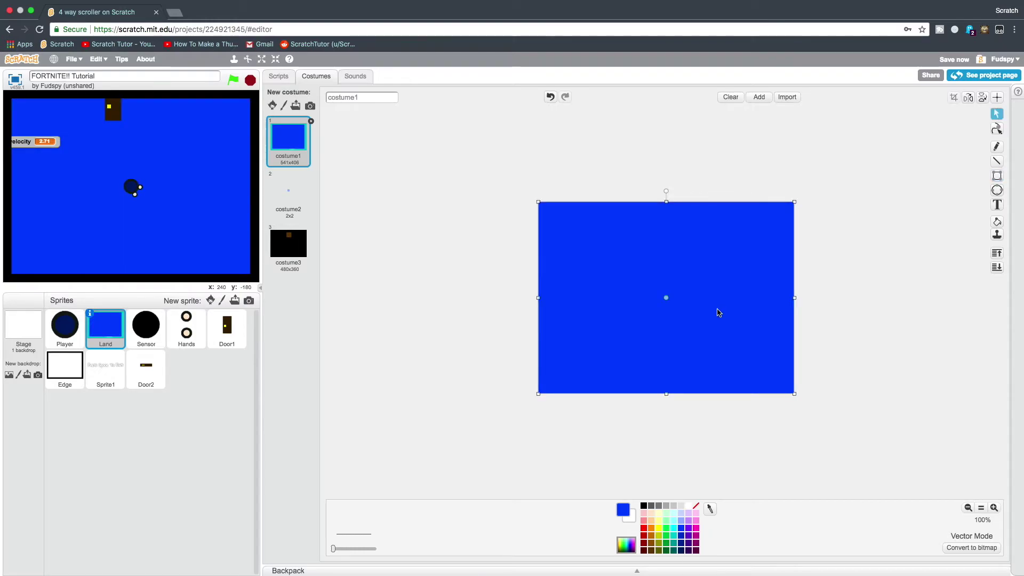
{"action": "left_click_drag", "start_coordinate": [717, 312], "coordinate": [665, 261]}
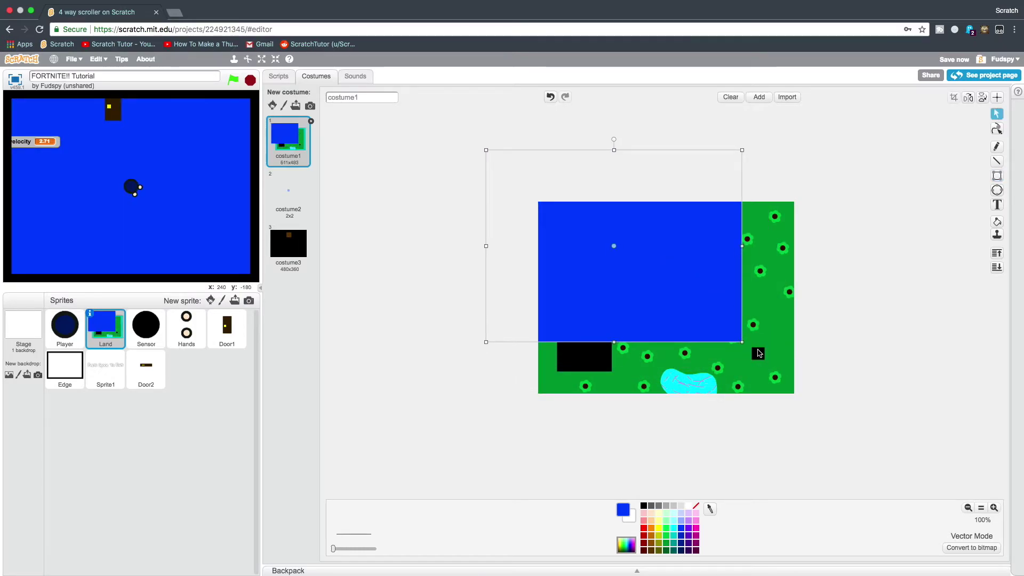
{"action": "left_click_drag", "start_coordinate": [741, 342], "coordinate": [812, 408]}
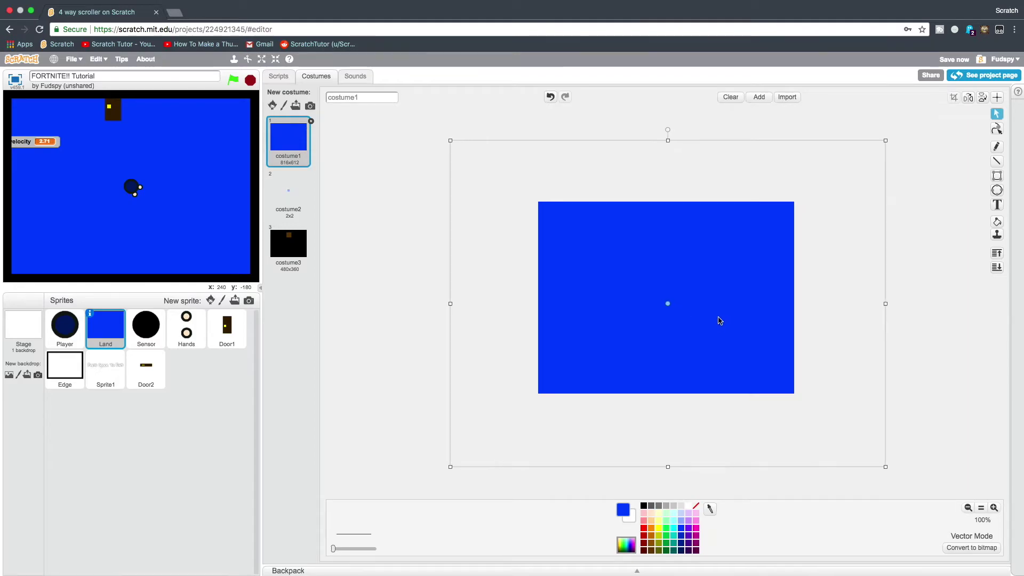
{"action": "key", "text": "shift+Down"}
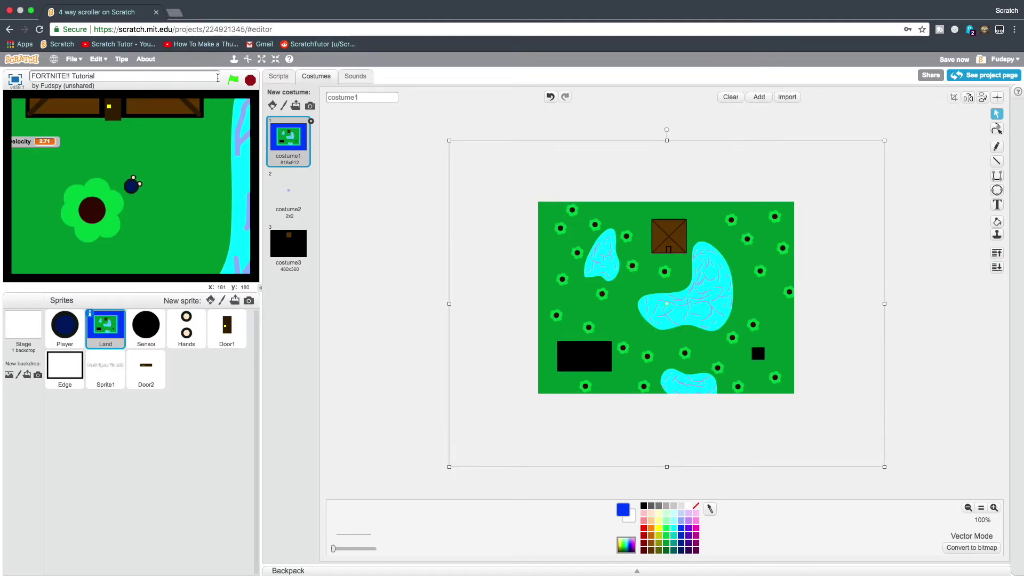
{"action": "left_click", "coordinate": [235, 80]}
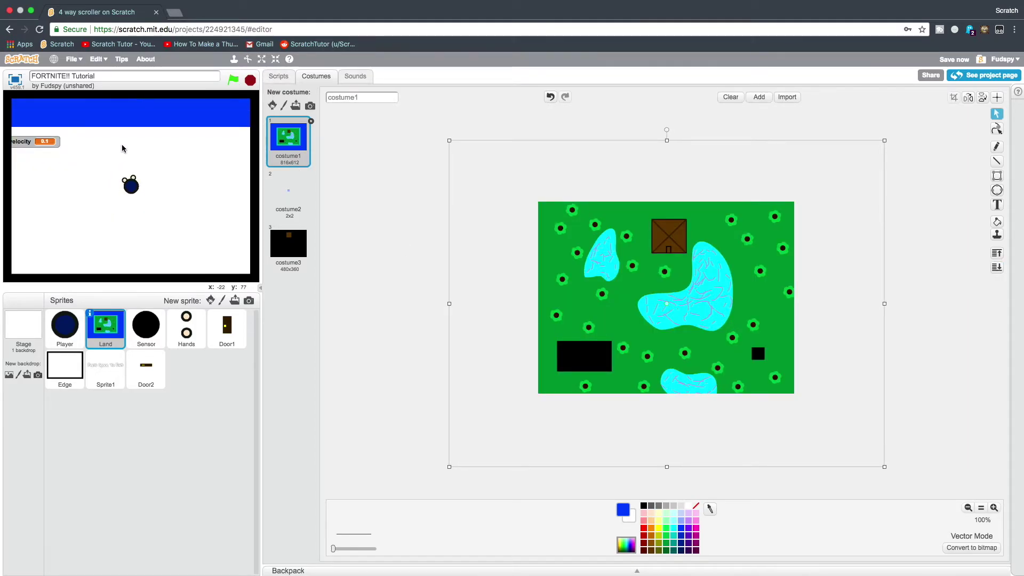
{"action": "left_click", "coordinate": [277, 75]}
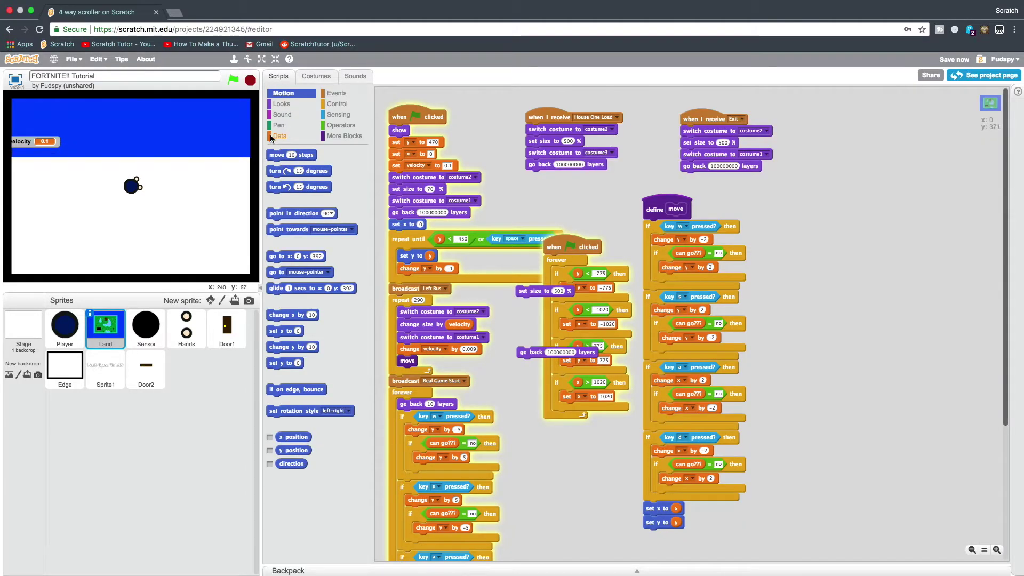
Hide the velocity variable monitor from the stage and save the project
{"action": "left_click", "coordinate": [280, 135]}
{"action": "left_click", "coordinate": [269, 183]}
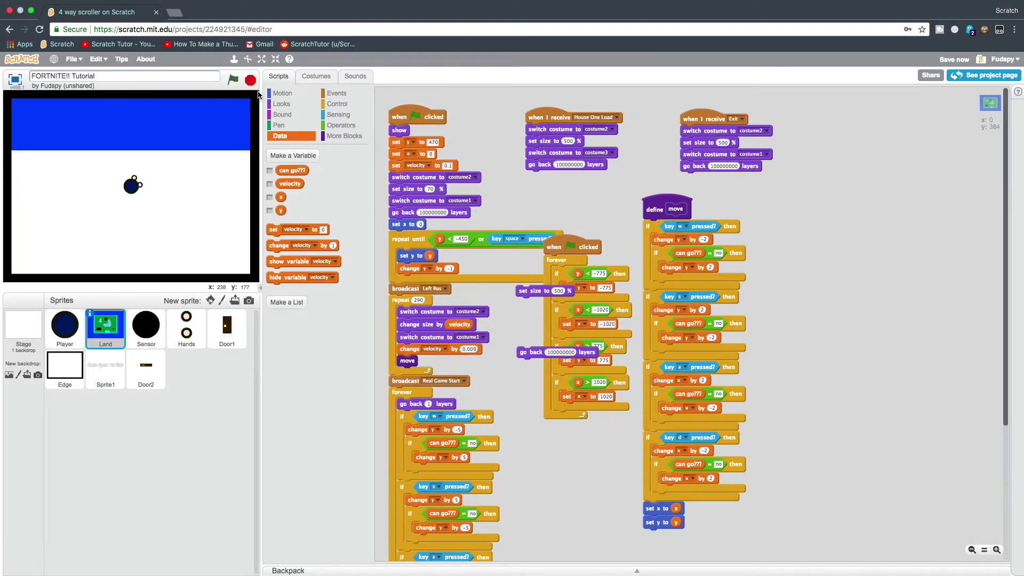
{"action": "key", "text": "super+s"}
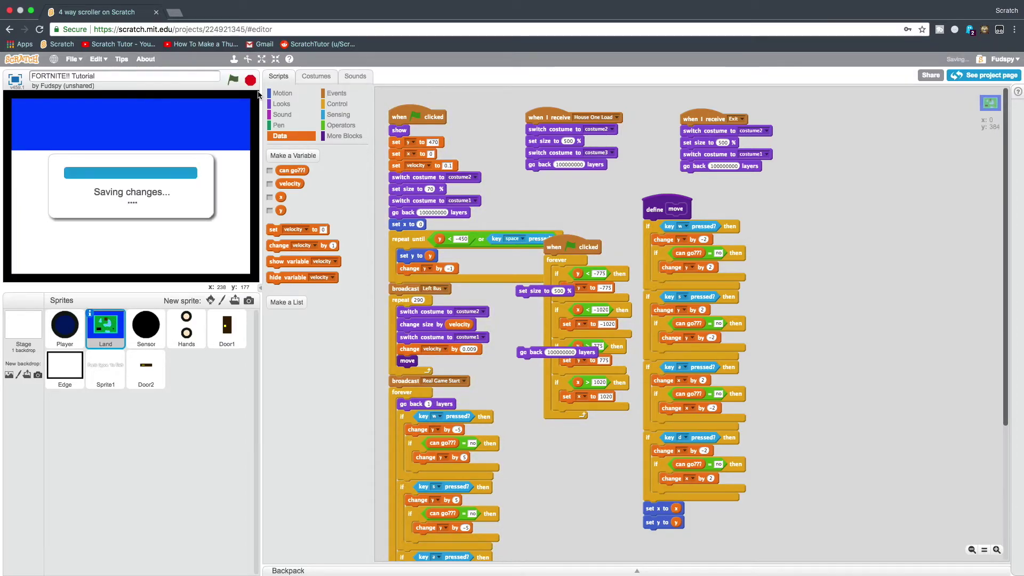
{"action": "left_click", "coordinate": [222, 300]}
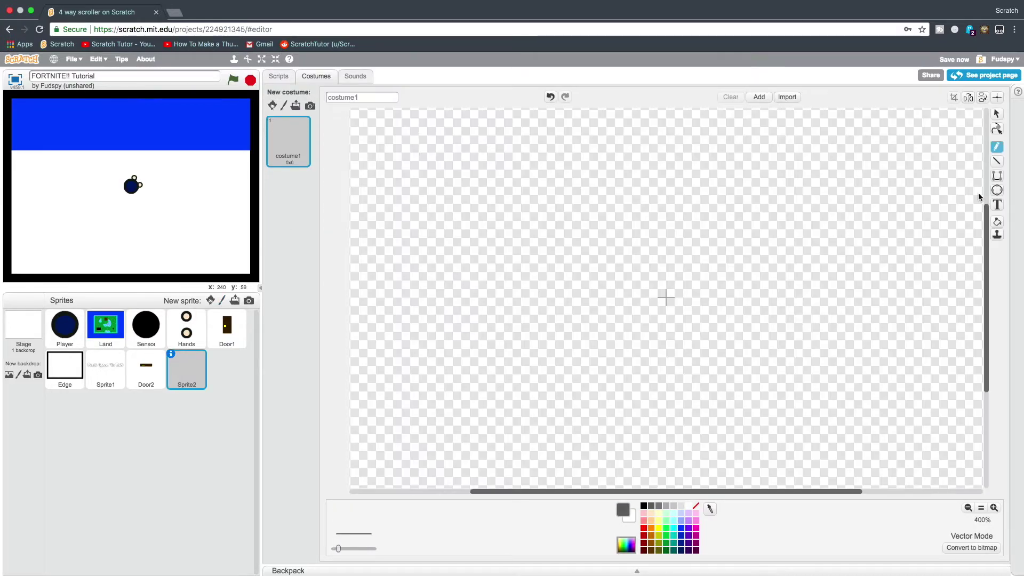
Draw a red box-shaped costume for Sprite2 and nudge it into place on the stage
{"action": "left_click_drag", "start_coordinate": [632, 222], "coordinate": [700, 381]}
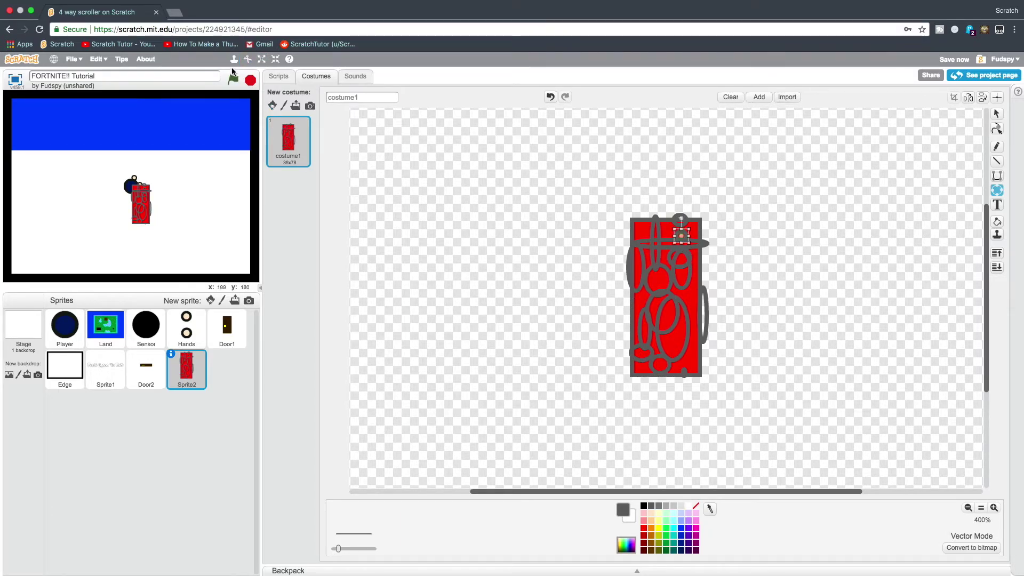
{"action": "left_click_drag", "start_coordinate": [139, 218], "coordinate": [129, 211]}
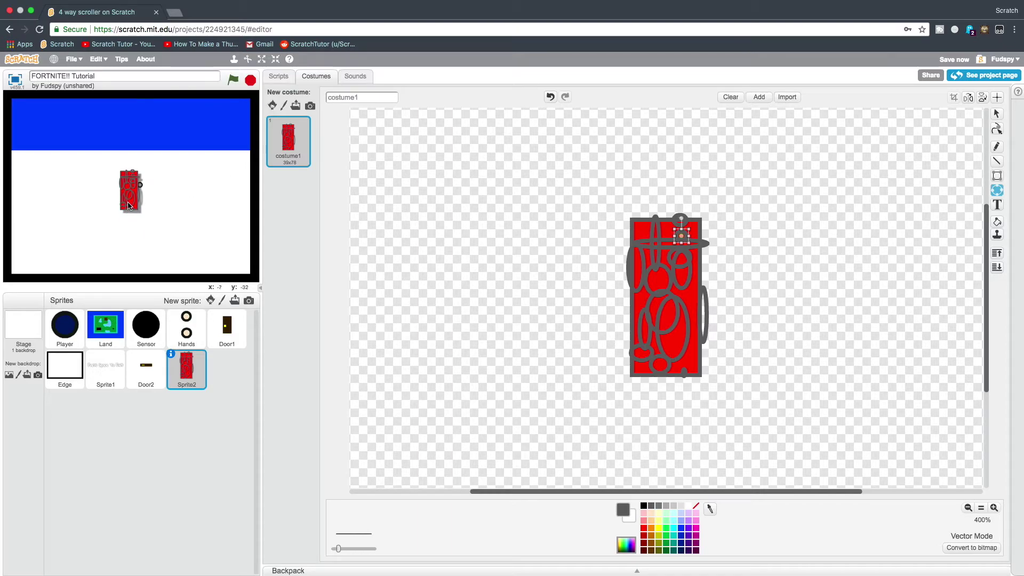
{"action": "left_click", "coordinate": [278, 75]}
{"action": "left_click", "coordinate": [337, 93]}
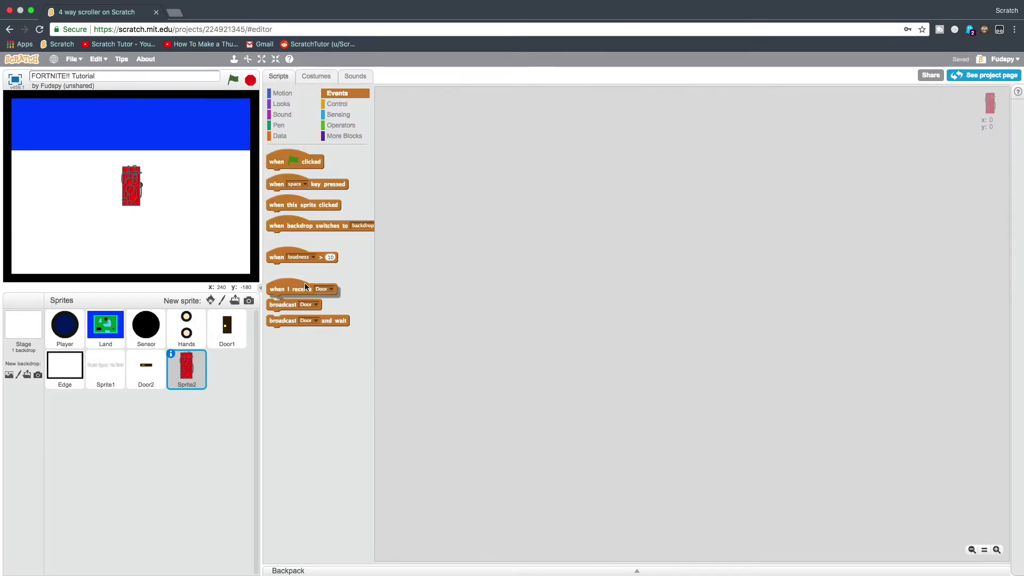
Give Sprite2 a green-flag script: go to x:0 y:0, then show
{"action": "left_click_drag", "start_coordinate": [296, 160], "coordinate": [439, 150]}
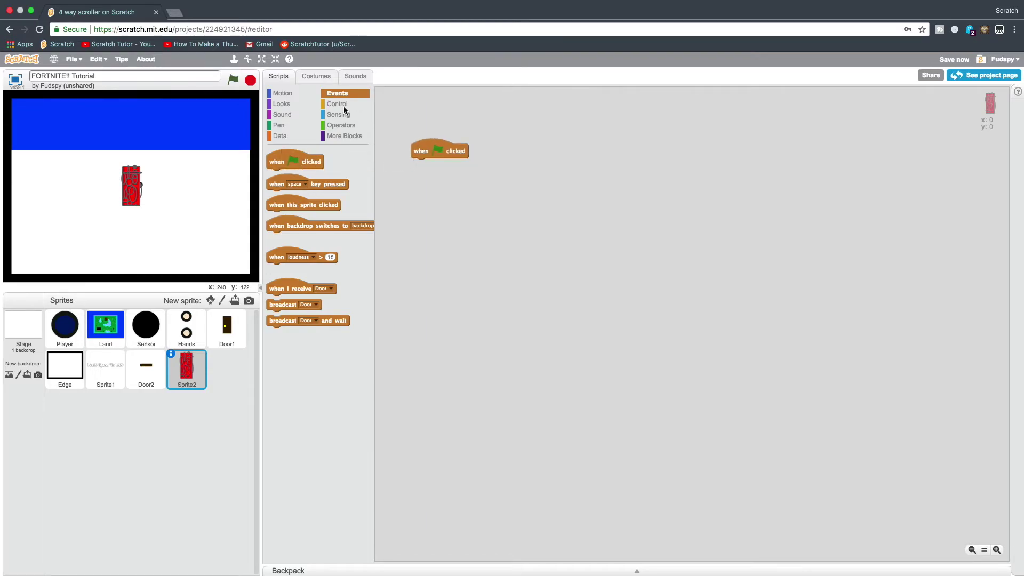
{"action": "left_click", "coordinate": [282, 93]}
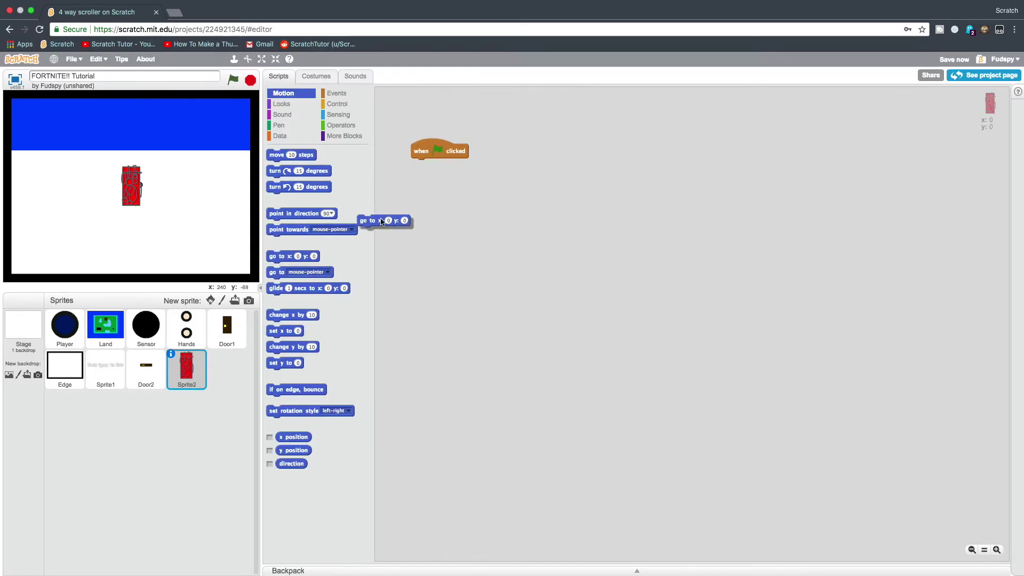
{"action": "left_click_drag", "start_coordinate": [280, 256], "coordinate": [423, 167]}
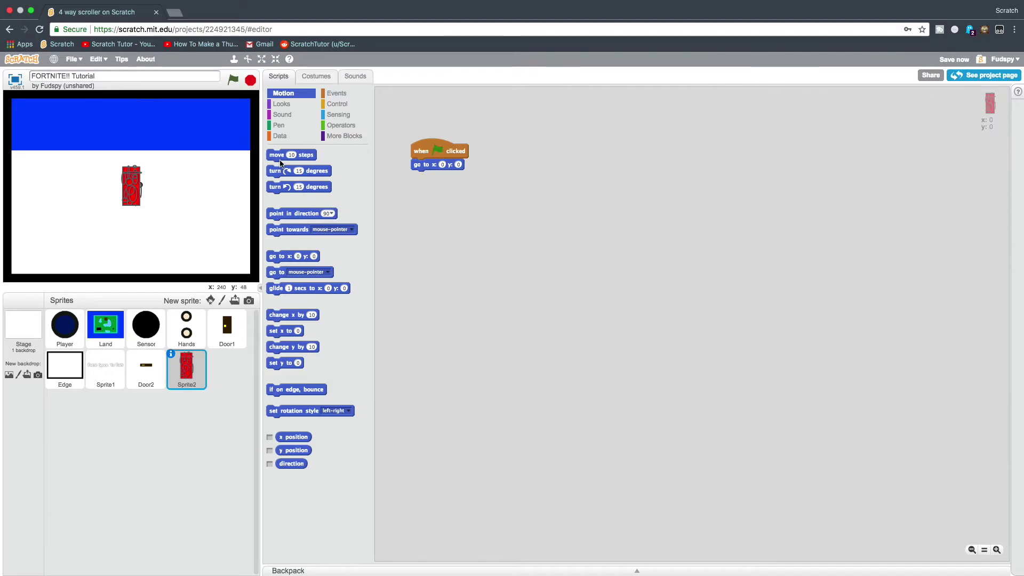
{"action": "left_click", "coordinate": [279, 104]}
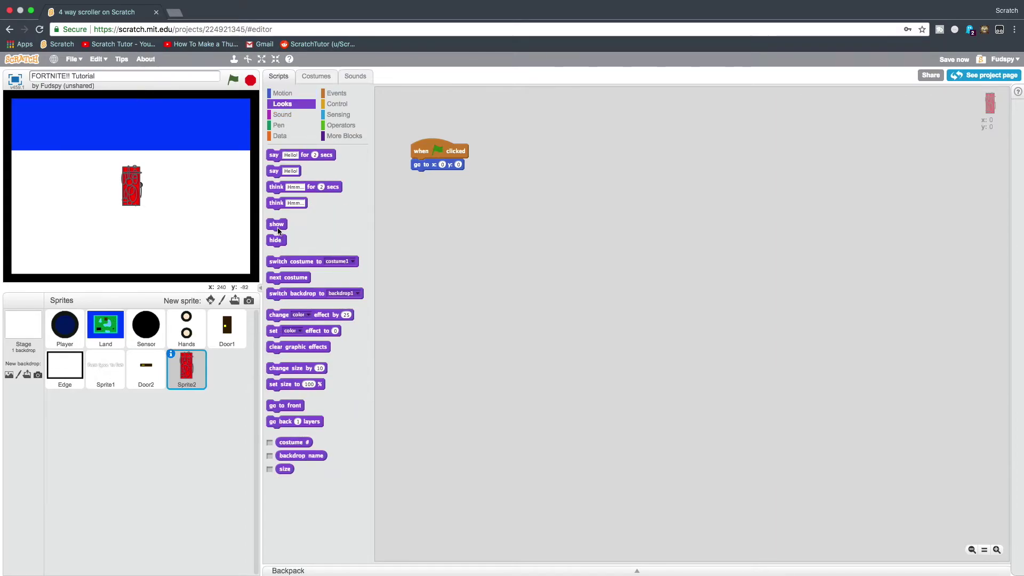
{"action": "left_click_drag", "start_coordinate": [415, 201], "coordinate": [424, 178]}
Add a 'when I receive Left Bus' script that hides Sprite2
{"action": "left_click", "coordinate": [337, 93]}
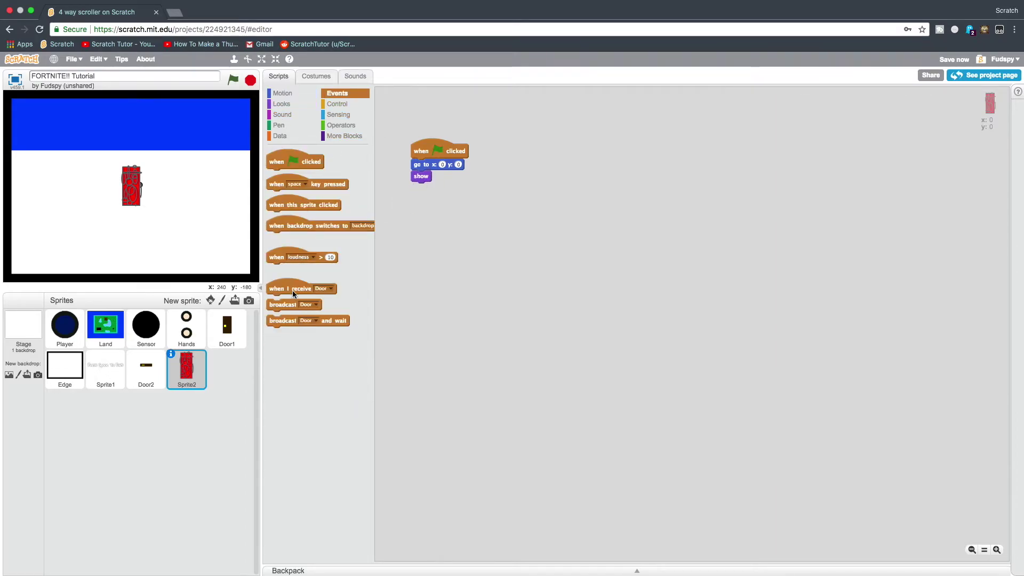
{"action": "left_click_drag", "start_coordinate": [291, 290], "coordinate": [404, 243]}
{"action": "left_click", "coordinate": [441, 241]}
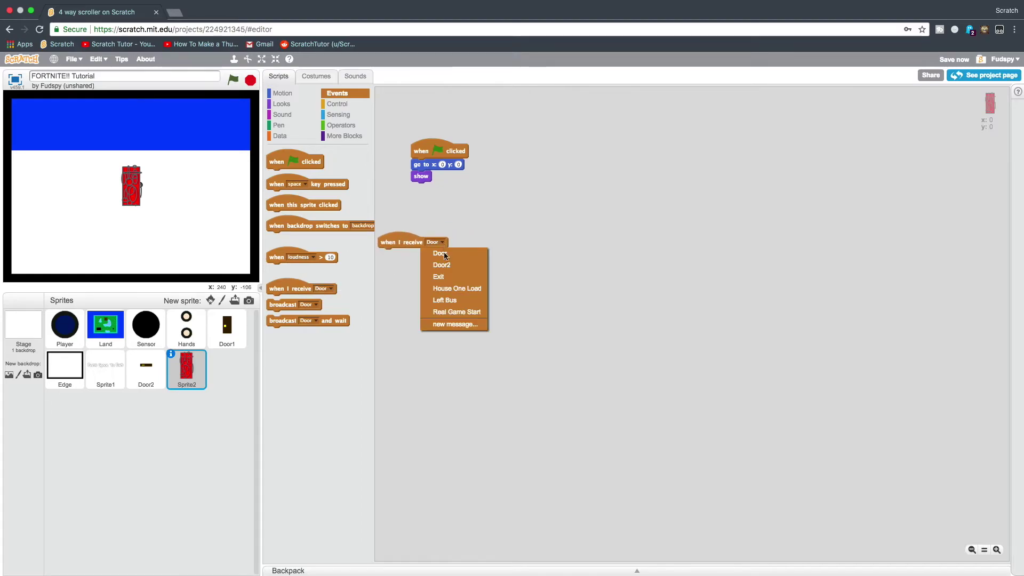
{"action": "left_click", "coordinate": [446, 300]}
{"action": "left_click_drag", "start_coordinate": [401, 242], "coordinate": [440, 224]}
{"action": "left_click", "coordinate": [282, 104]}
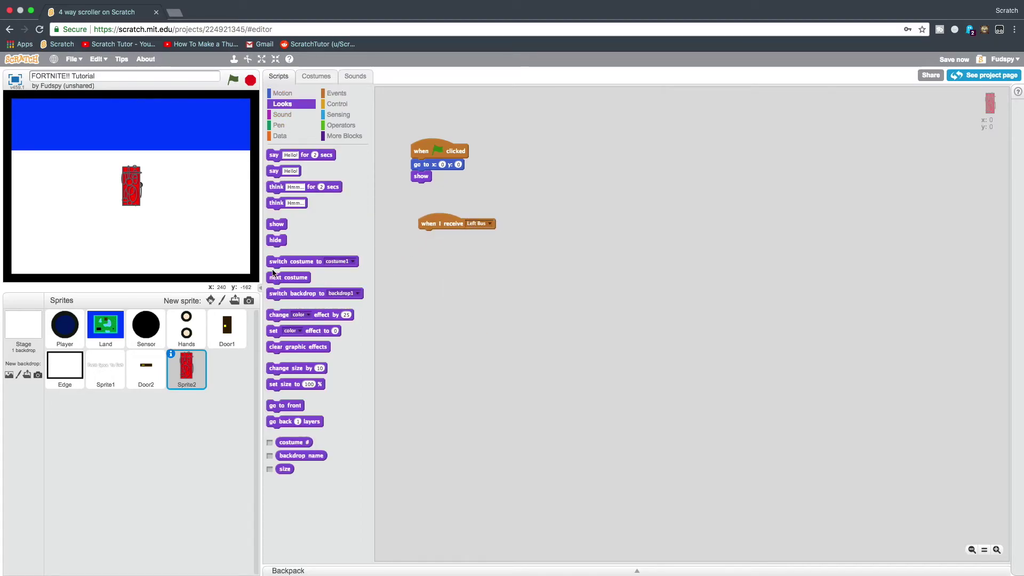
{"action": "left_click_drag", "start_coordinate": [278, 240], "coordinate": [428, 235]}
Test-run and stop the game, then begin painting a new sprite
{"action": "left_click", "coordinate": [232, 79]}
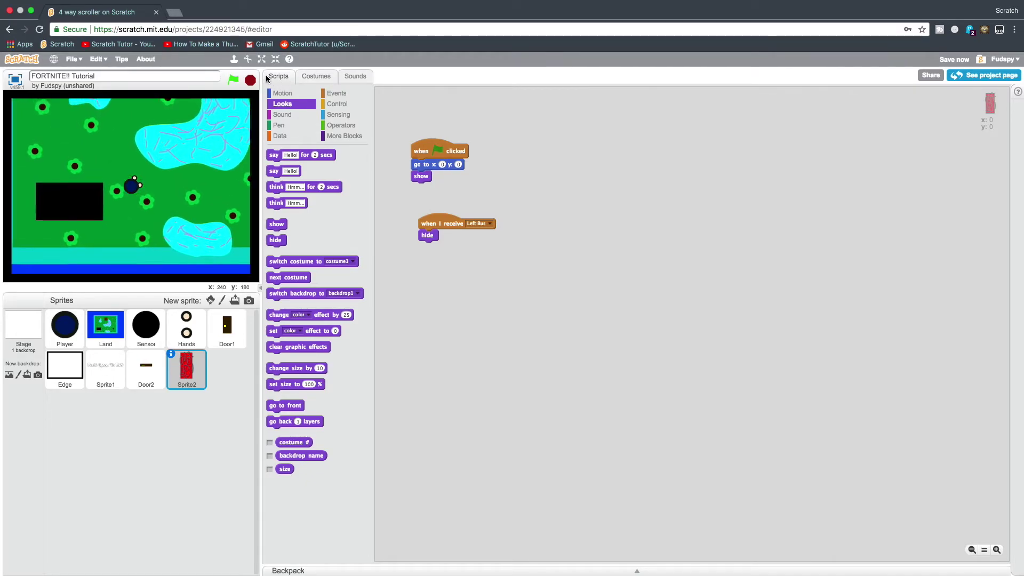
{"action": "left_click", "coordinate": [251, 80]}
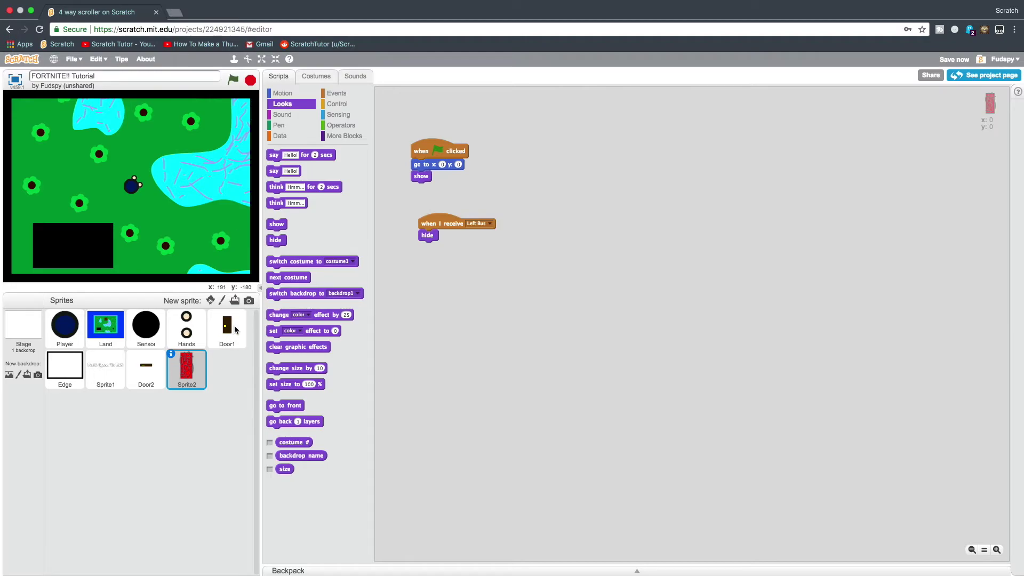
{"action": "left_click", "coordinate": [222, 301]}
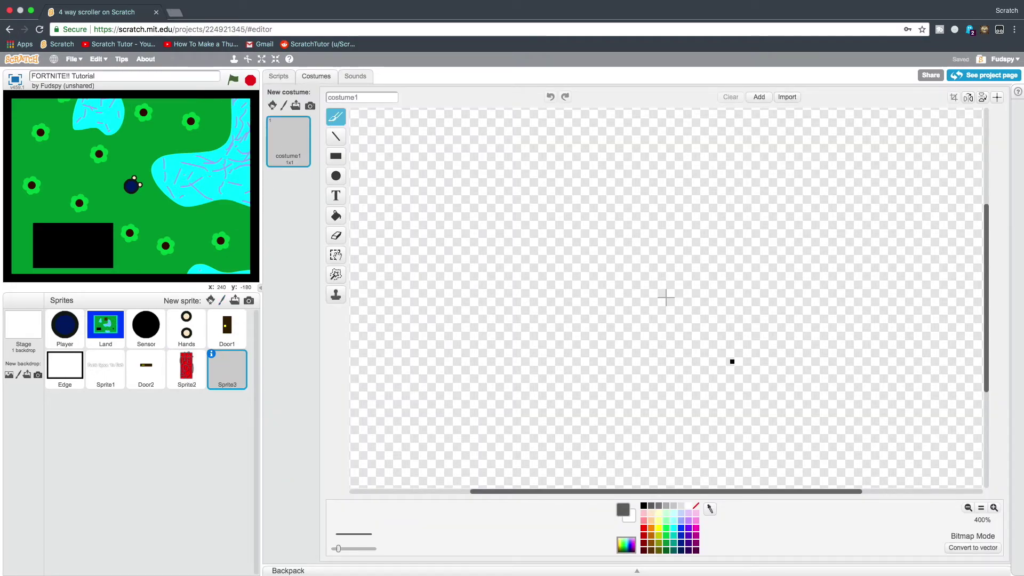
In vector mode, draw a tall grey ellipse and duplicate it in a row rightward
{"action": "left_click", "coordinate": [980, 549]}
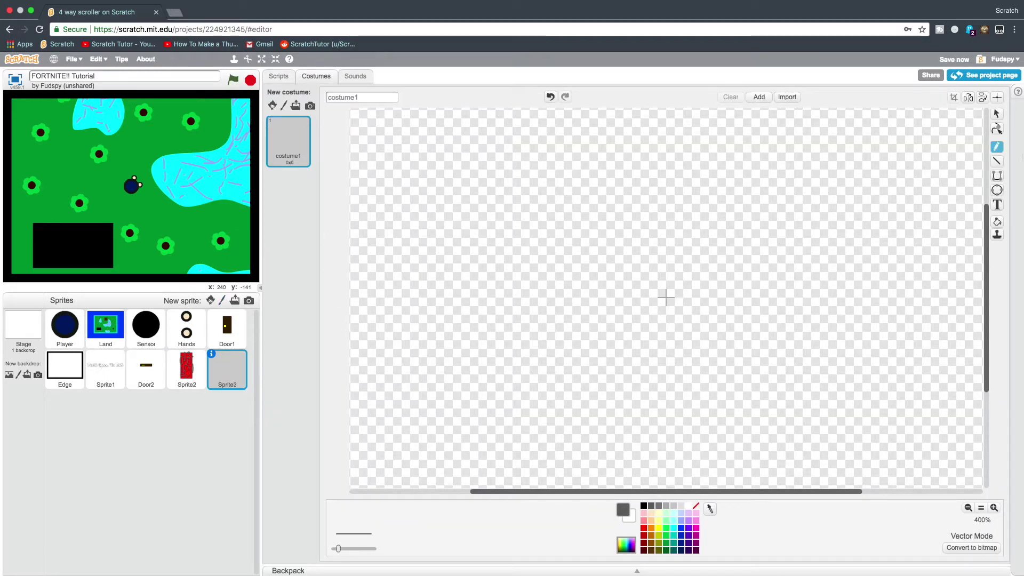
{"action": "left_click", "coordinate": [997, 191]}
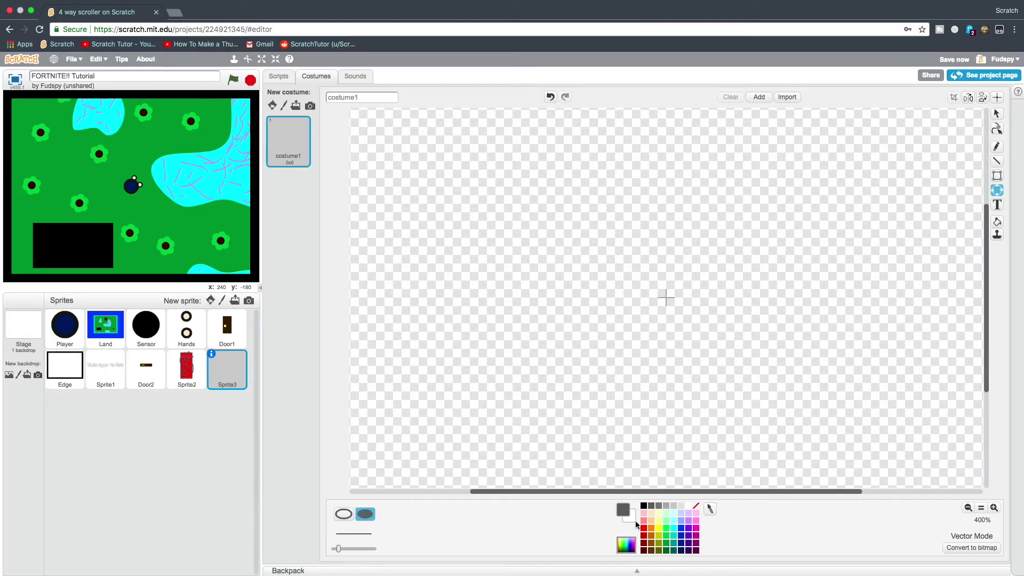
{"action": "left_click", "coordinate": [649, 507]}
{"action": "left_click_drag", "start_coordinate": [604, 250], "coordinate": [627, 340]}
{"action": "left_click_drag", "start_coordinate": [623, 304], "coordinate": [756, 299]}
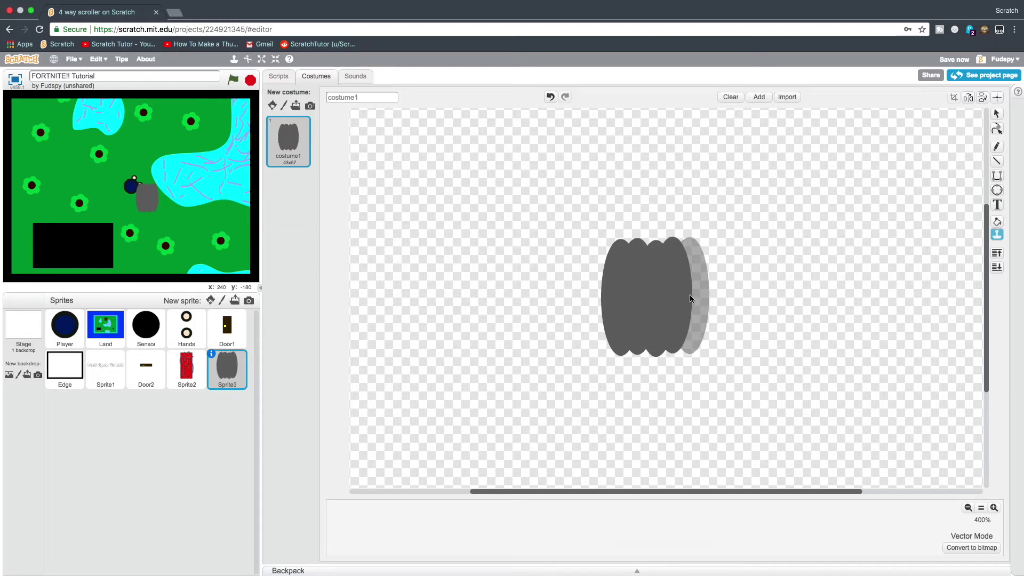
Fill the gaps between the ellipses white to form grey-and-white stripes
{"action": "left_click", "coordinate": [997, 223]}
{"action": "left_click", "coordinate": [622, 509]}
{"action": "left_click", "coordinate": [632, 297]}
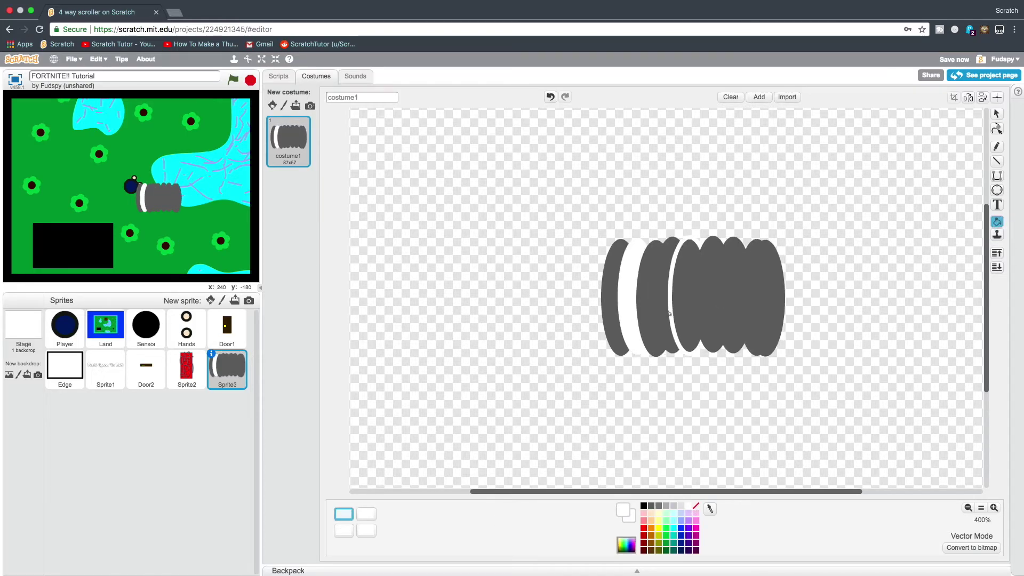
{"action": "left_click", "coordinate": [664, 296]}
{"action": "left_click", "coordinate": [719, 298]}
{"action": "left_click", "coordinate": [997, 115]}
{"action": "left_click", "coordinate": [780, 294]}
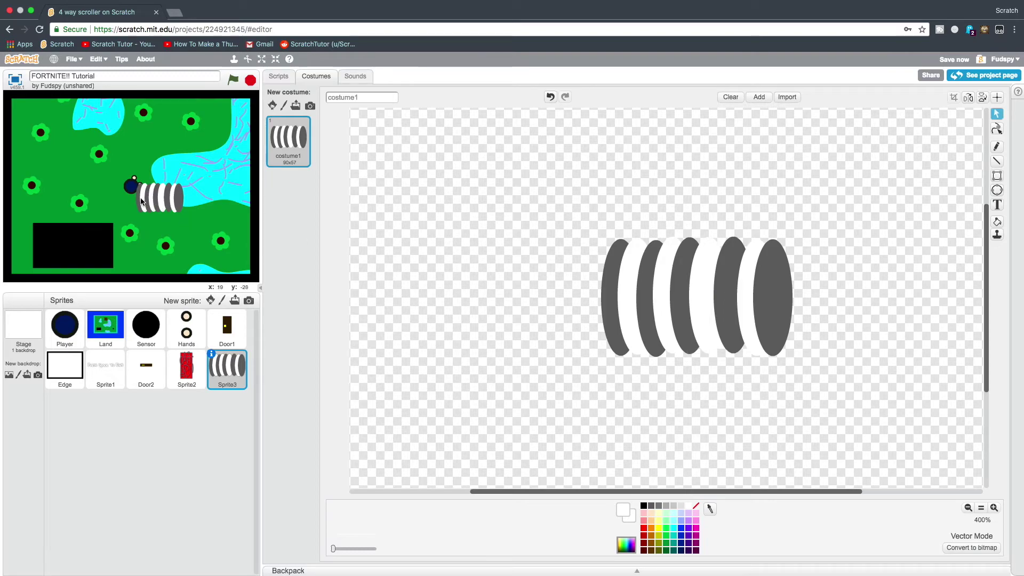
Move Sprite3 slightly left on the stage
{"action": "mouse_move", "coordinate": [142, 201]}
{"action": "left_mouse_down"}
{"action": "mouse_move", "coordinate": [120, 206]}
{"action": "mouse_move", "coordinate": [124, 195]}
{"action": "left_mouse_up"}
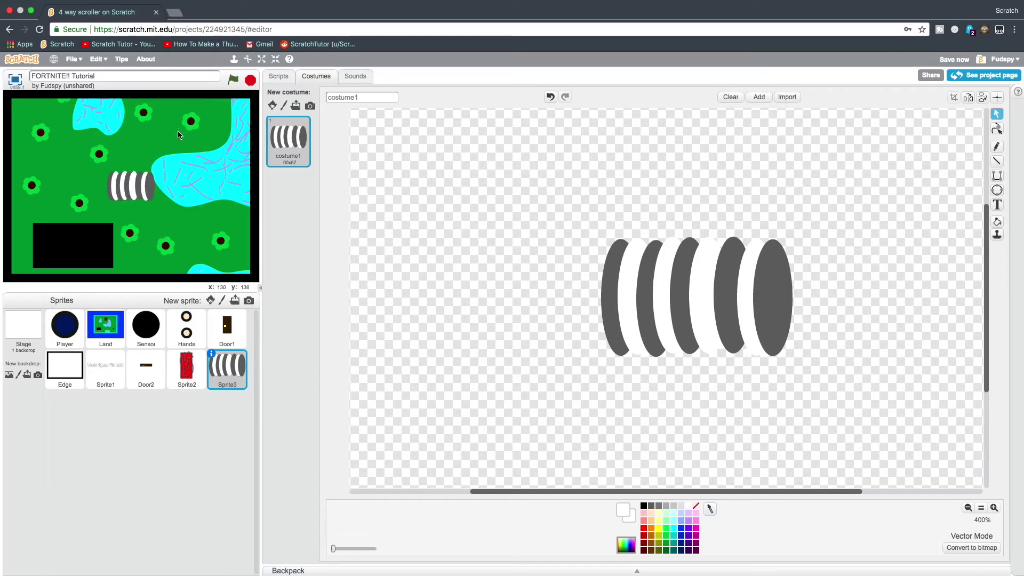
{"action": "left_click", "coordinate": [278, 76]}
{"action": "left_click", "coordinate": [337, 92]}
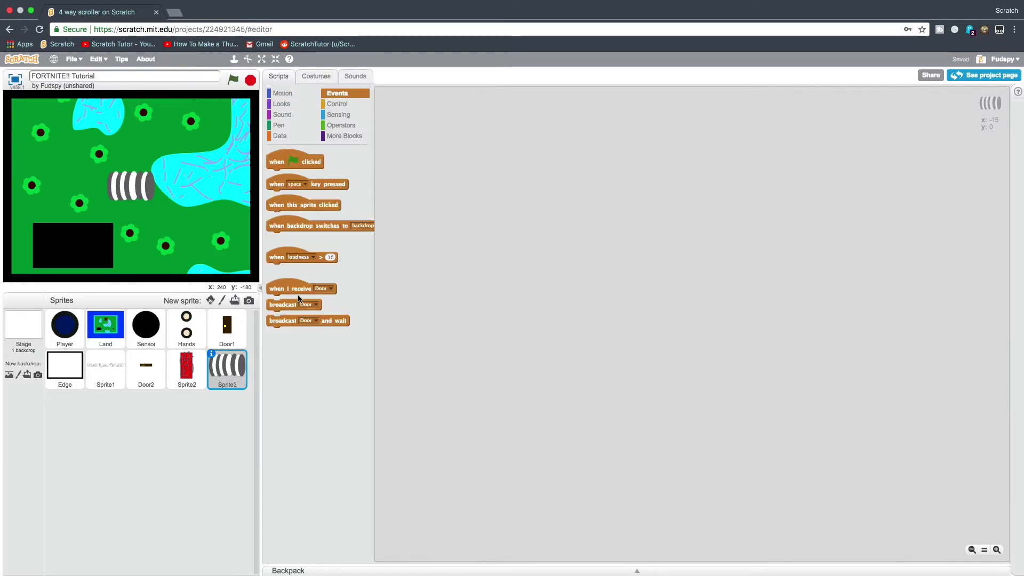
Start a 'when I receive Left Bus' script with an if-then block beneath it
{"action": "left_click_drag", "start_coordinate": [292, 288], "coordinate": [425, 119]}
{"action": "left_click", "coordinate": [447, 118]}
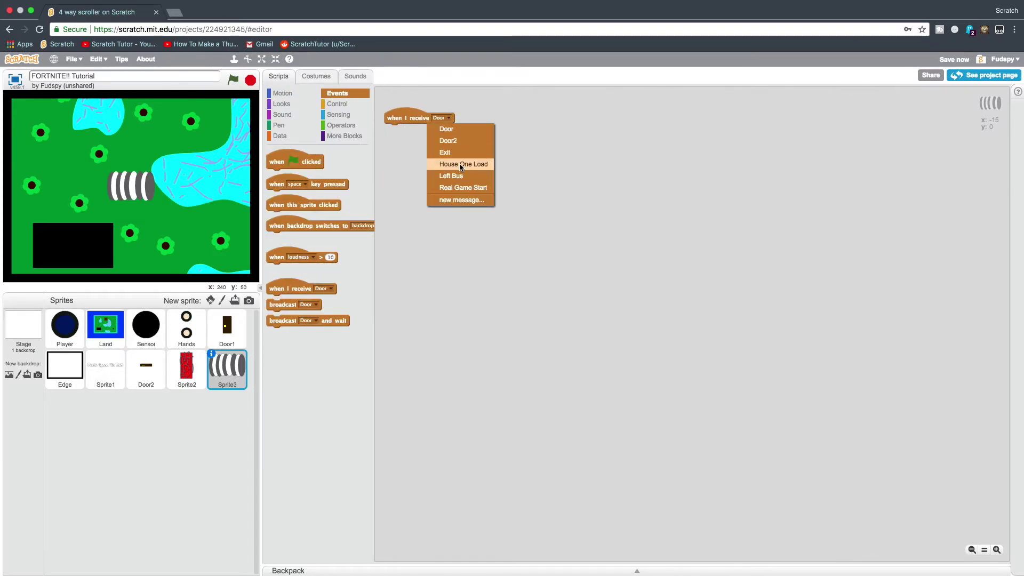
{"action": "left_click", "coordinate": [460, 167]}
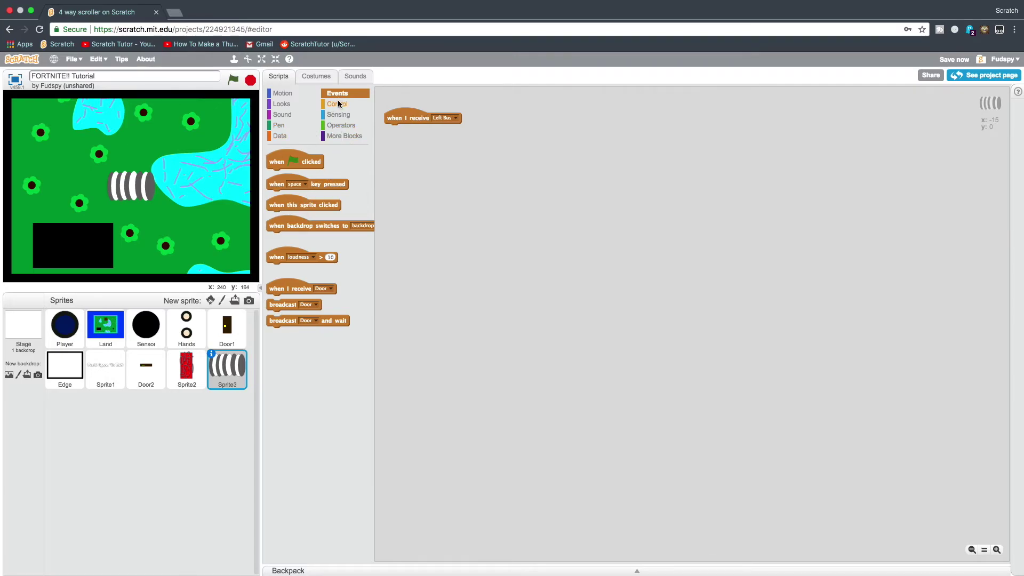
{"action": "left_click", "coordinate": [278, 125]}
{"action": "left_click", "coordinate": [337, 104]}
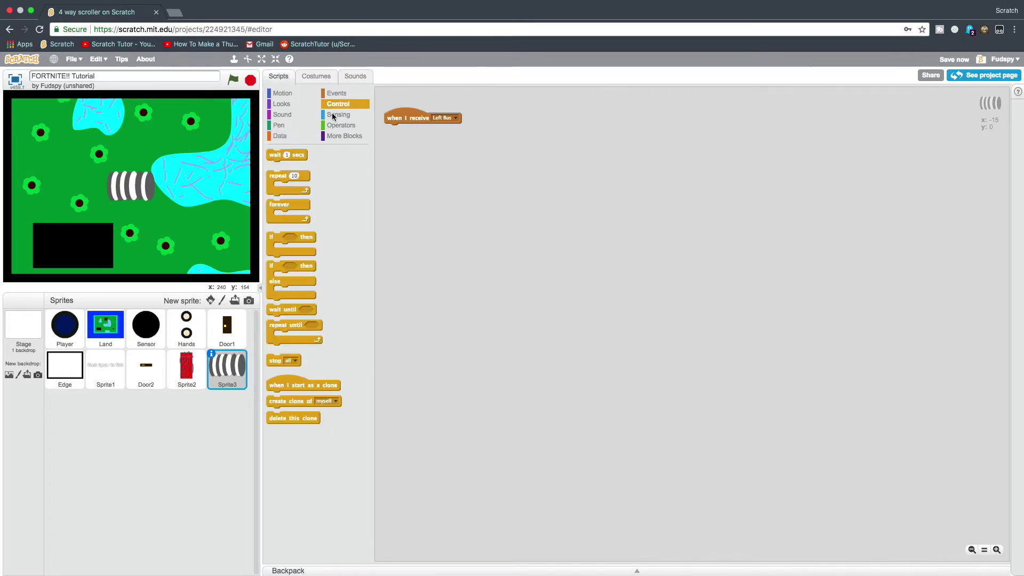
{"action": "left_click_drag", "start_coordinate": [286, 237], "coordinate": [407, 132]}
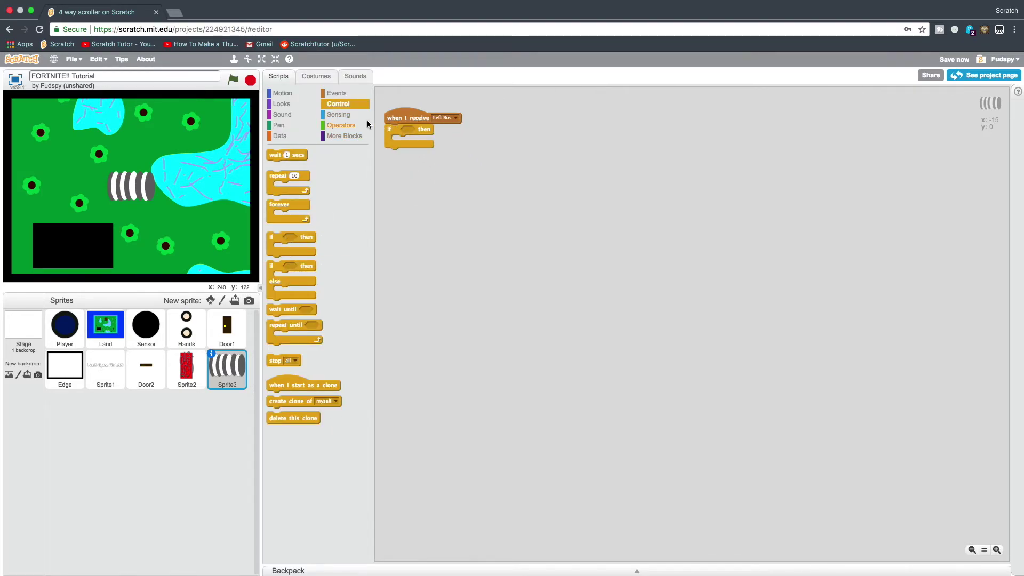
Make the if test 'key space pressed', show the sprite inside, and wrap it in forever
{"action": "left_click", "coordinate": [338, 115]}
{"action": "left_click_drag", "start_coordinate": [416, 136], "coordinate": [416, 132]}
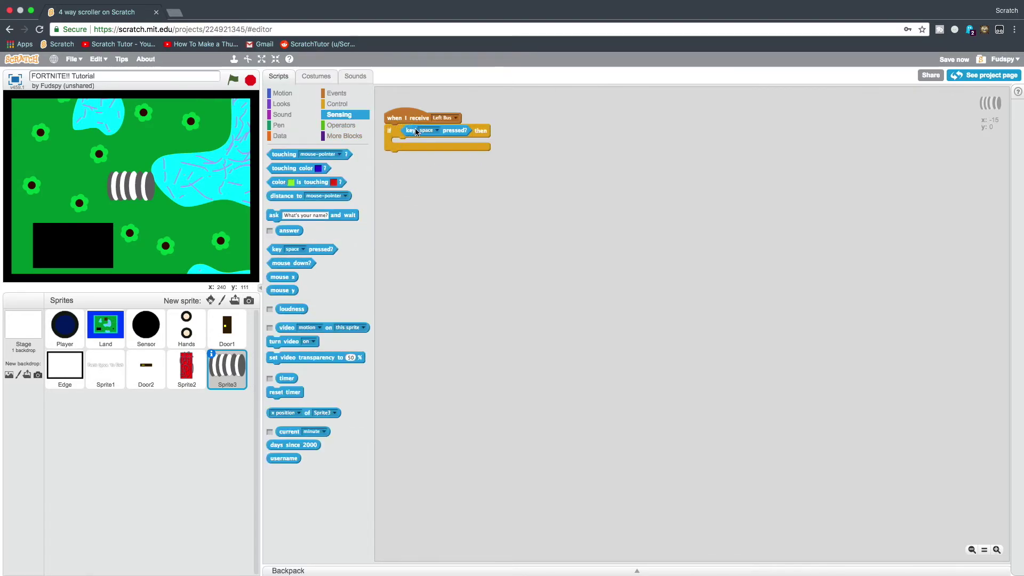
{"action": "left_click", "coordinate": [282, 103]}
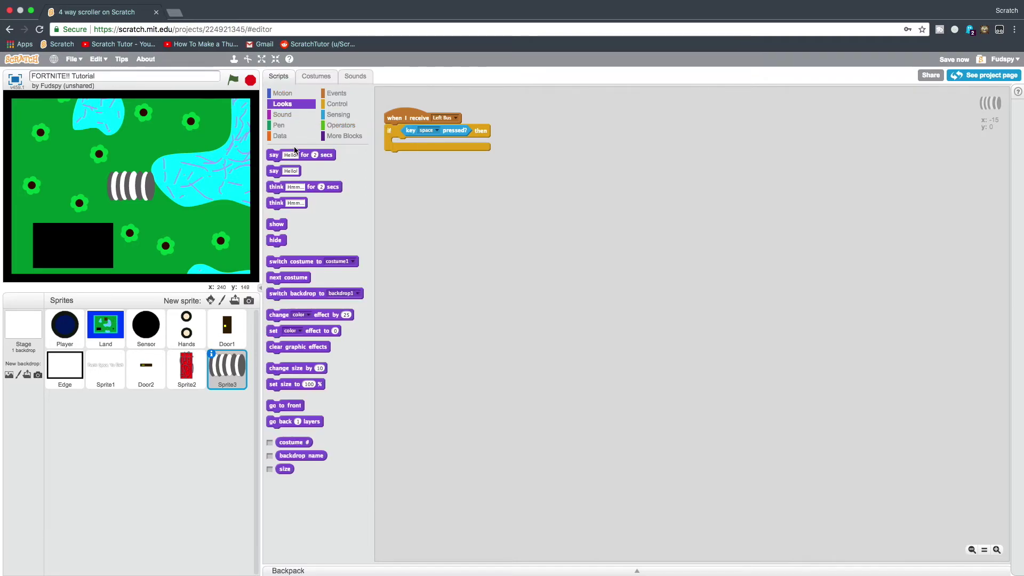
{"action": "left_click_drag", "start_coordinate": [396, 142], "coordinate": [398, 145]}
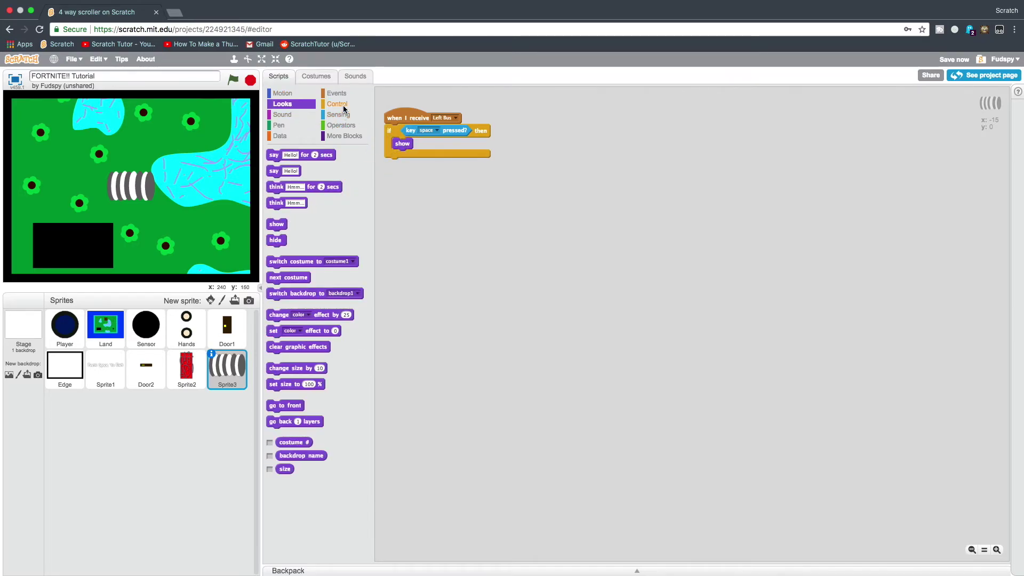
{"action": "left_click", "coordinate": [338, 105]}
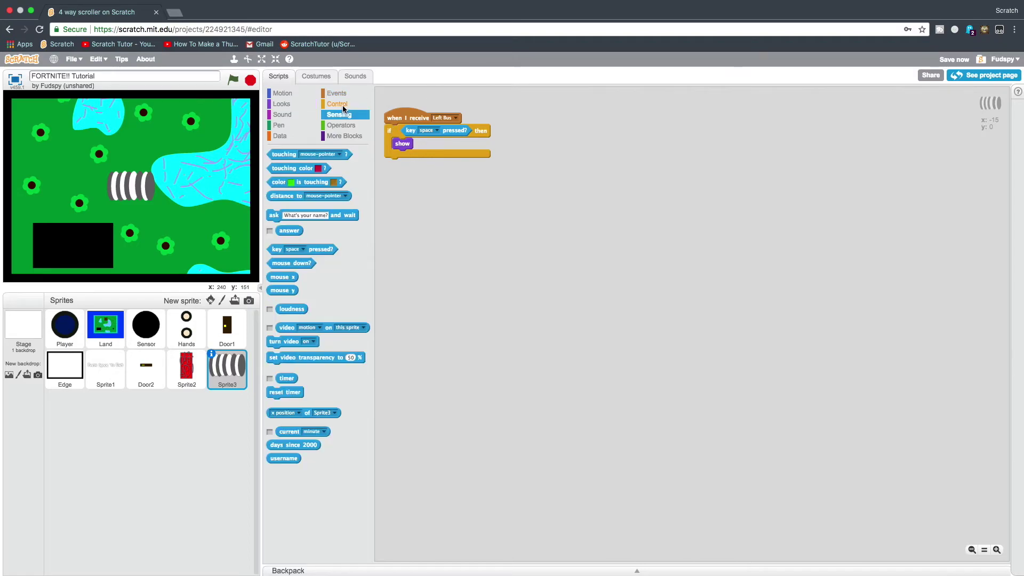
{"action": "left_click_drag", "start_coordinate": [344, 181], "coordinate": [400, 131]}
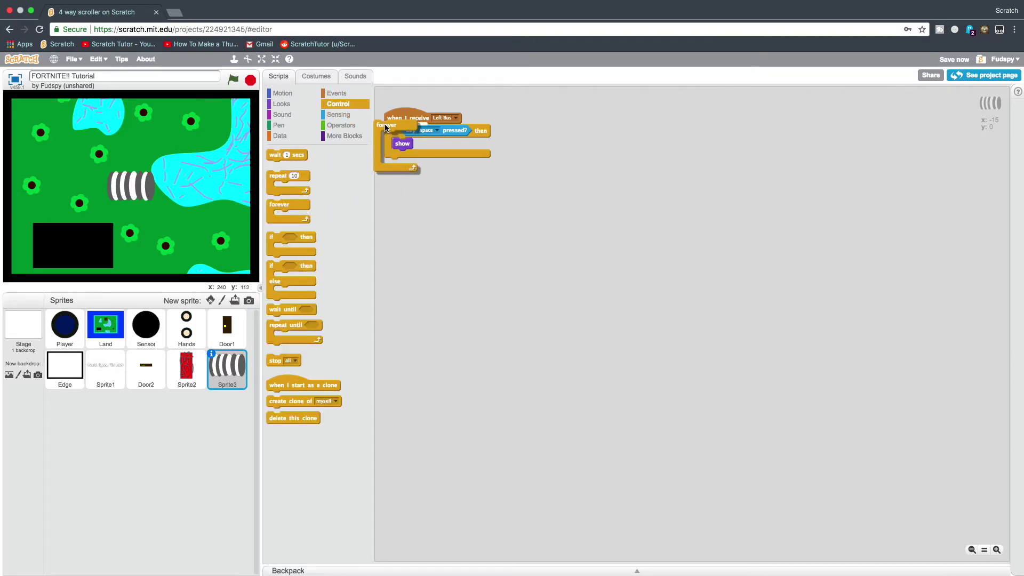
Add 'point towards mouse-pointer' and a 'go to x:0 y:0' block under Left Bus
{"action": "left_click", "coordinate": [282, 103]}
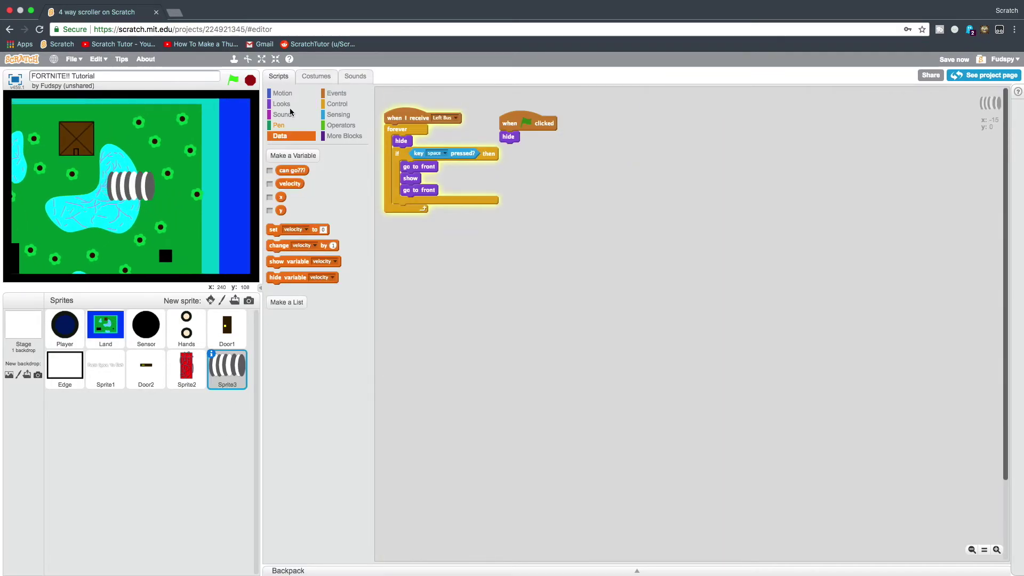
{"action": "left_click", "coordinate": [282, 93]}
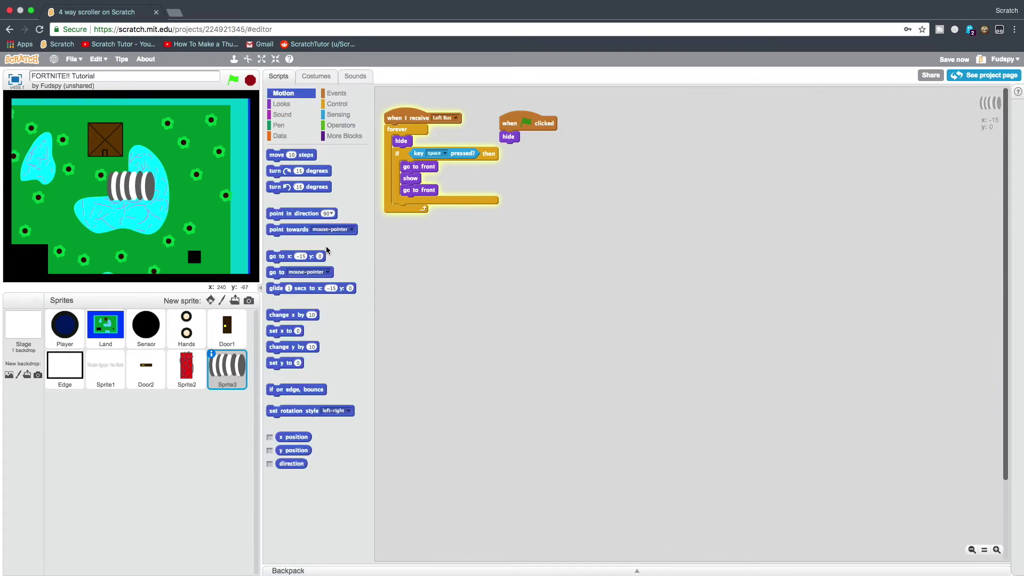
{"action": "left_click_drag", "start_coordinate": [289, 229], "coordinate": [432, 202]}
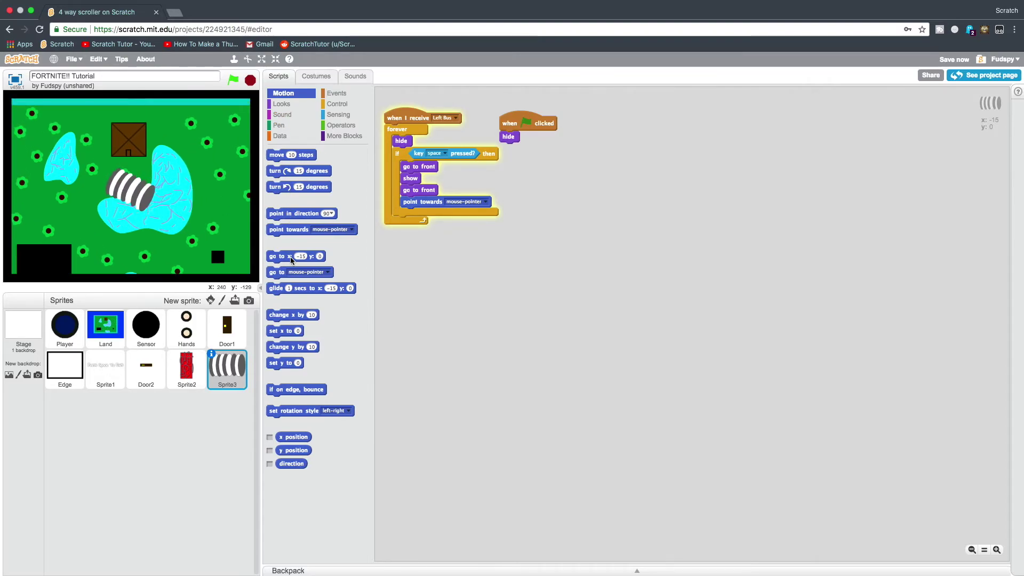
{"action": "left_click_drag", "start_coordinate": [275, 256], "coordinate": [392, 130]}
{"action": "left_click", "coordinate": [419, 130]}
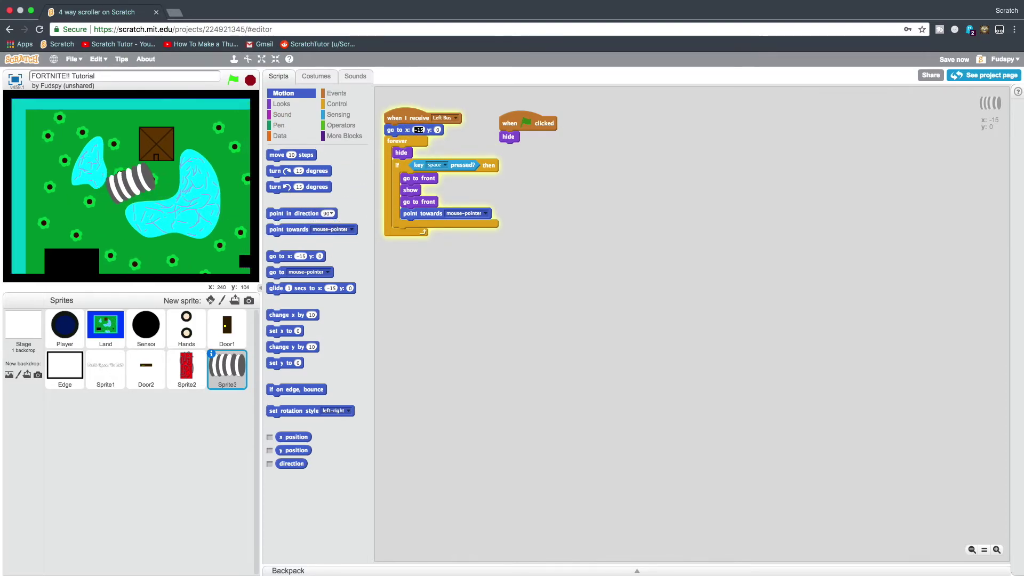
{"action": "type", "text": "0"}
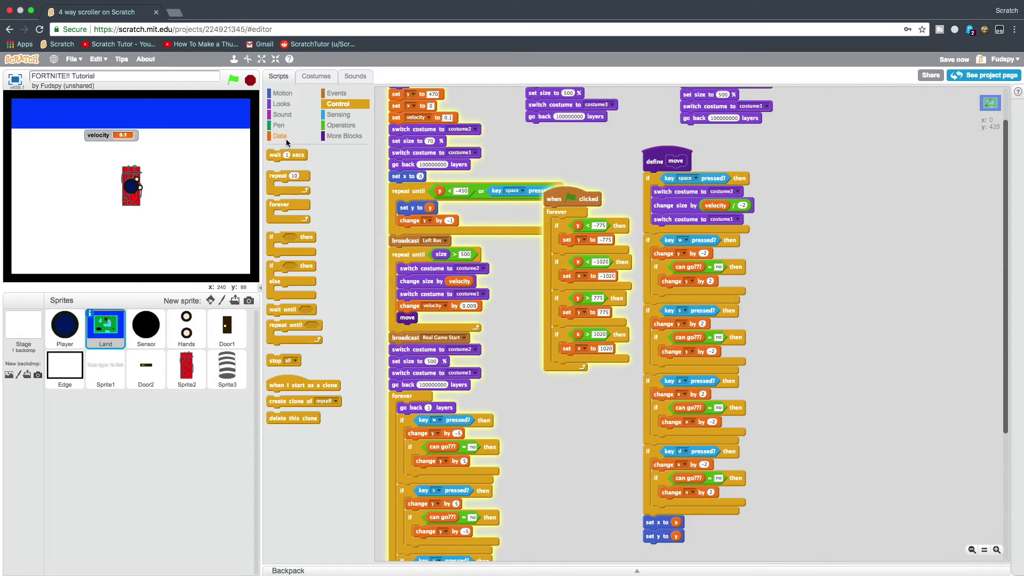
Hide the velocity monitor and test the fall, pressing Up to steer and open the parachute
{"action": "left_click", "coordinate": [280, 137]}
{"action": "left_click", "coordinate": [270, 183]}
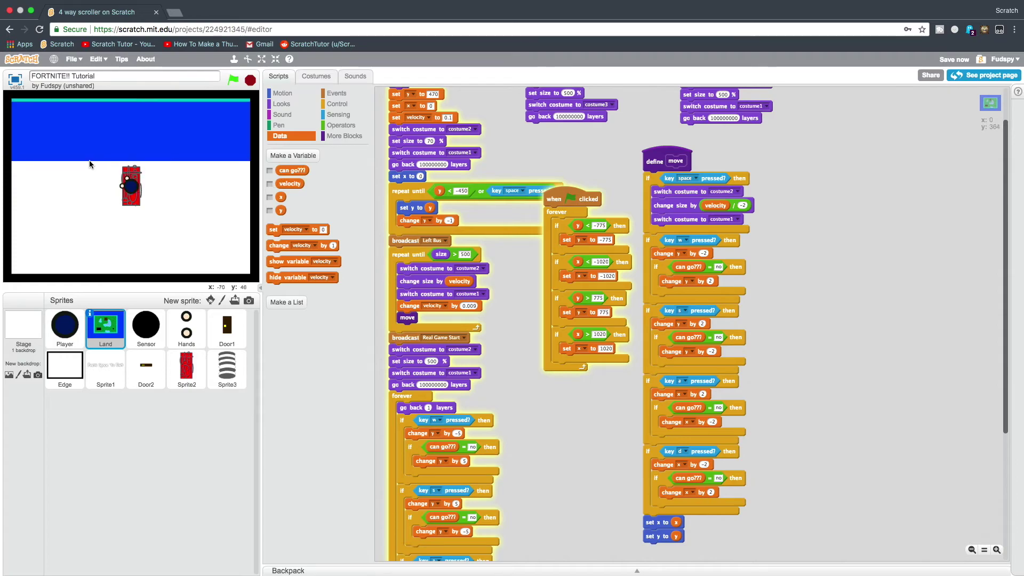
{"action": "key", "text": "Up"}
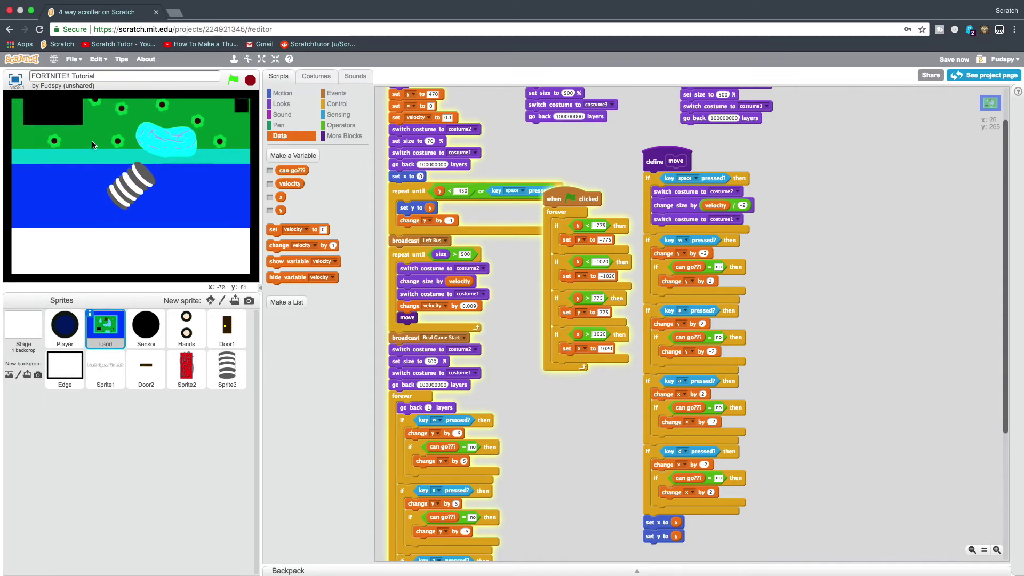
{"action": "key", "text": "Up"}
{"action": "key", "text": "Up"}
{"action": "key", "text": "Up"}
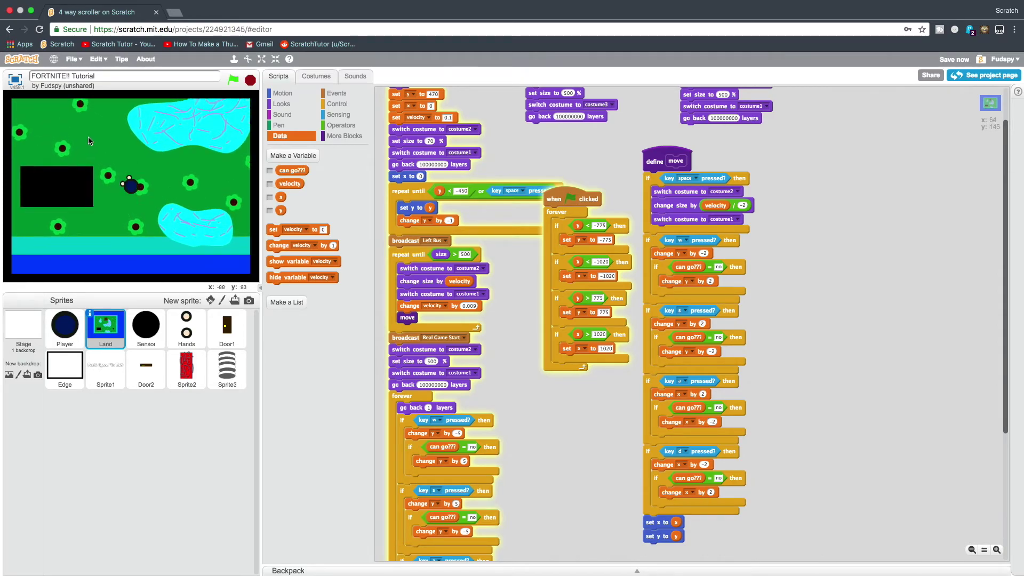
{"action": "key", "text": "Up"}
{"action": "key", "text": "Up"}
{"action": "key", "text": "Up"}
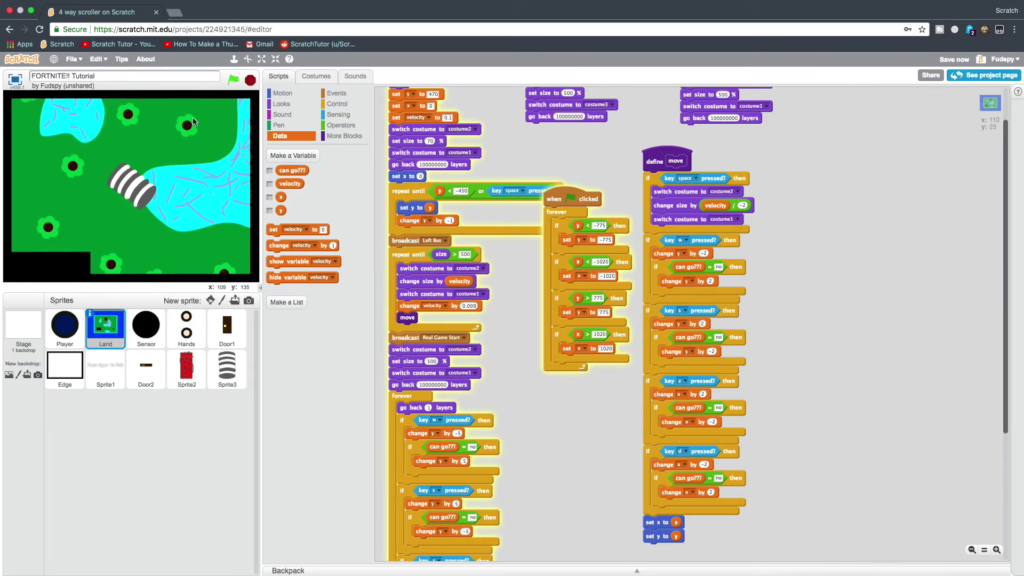
Steer toward the house with W, land with space, and restart the test
{"action": "key", "text": "w"}
{"action": "key", "text": "w"}
{"action": "key", "text": "w"}
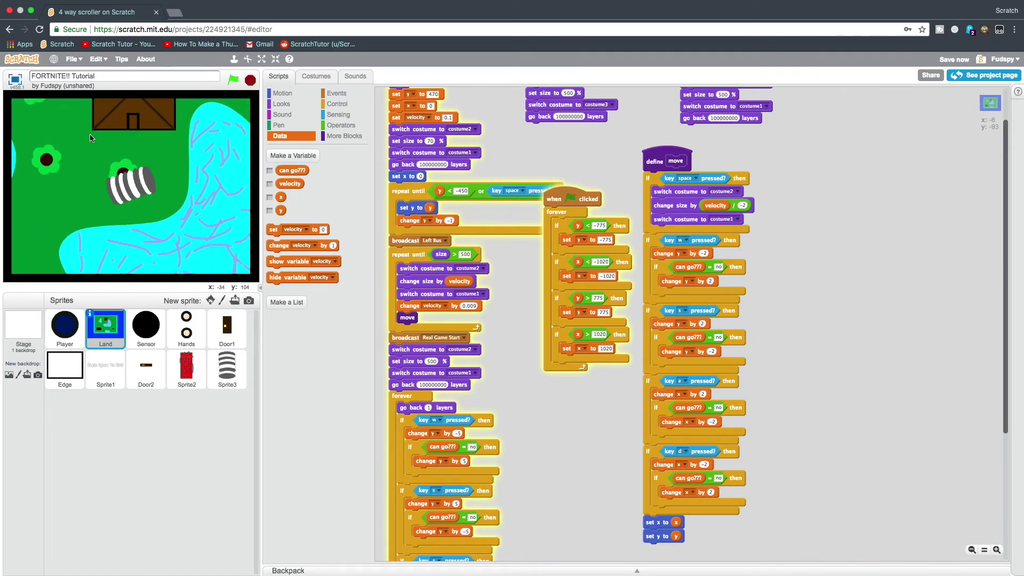
{"action": "key", "text": "w"}
{"action": "key", "text": "w"}
{"action": "key", "text": "w"}
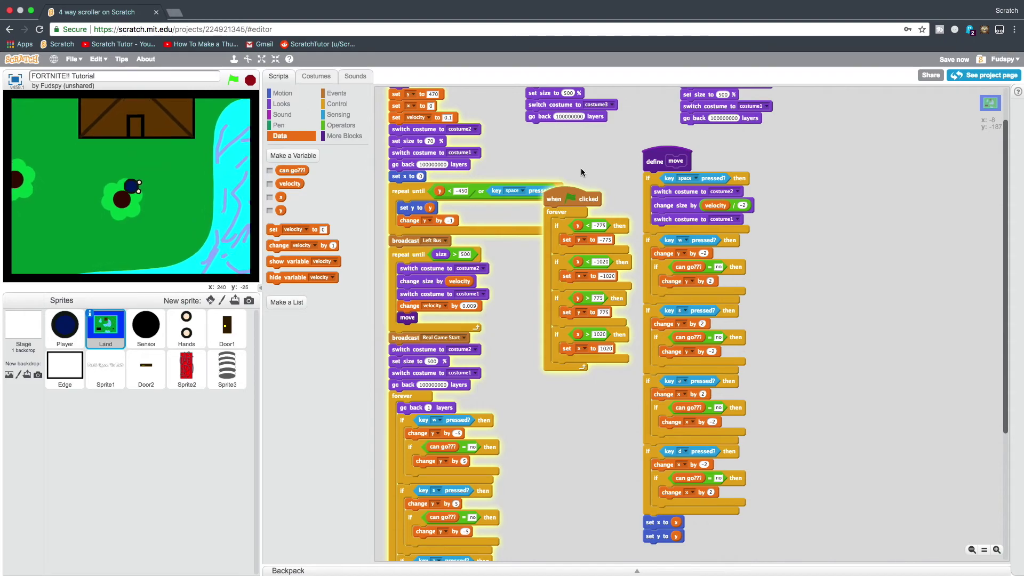
{"action": "key", "text": "space"}
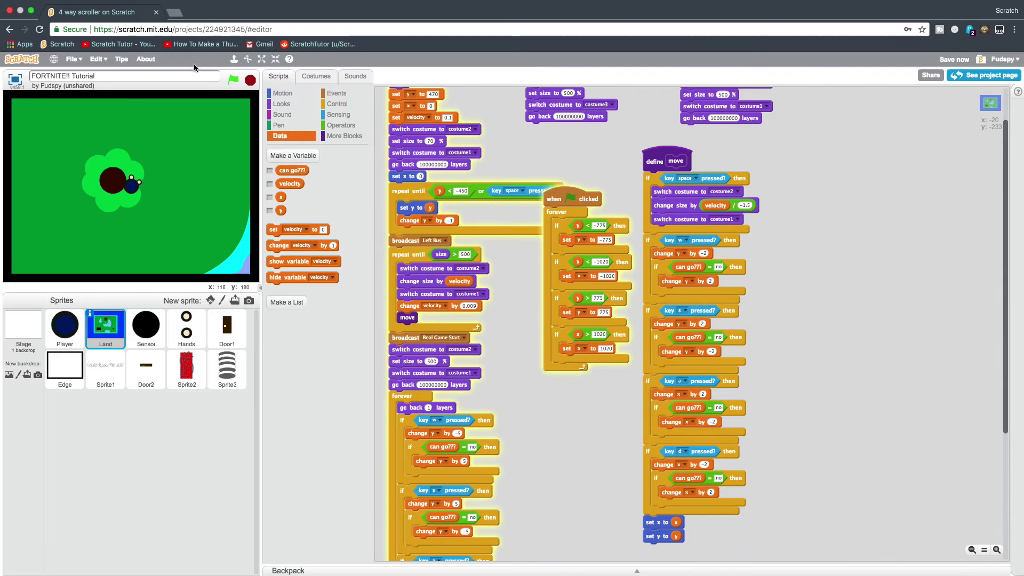
{"action": "left_click", "coordinate": [233, 77]}
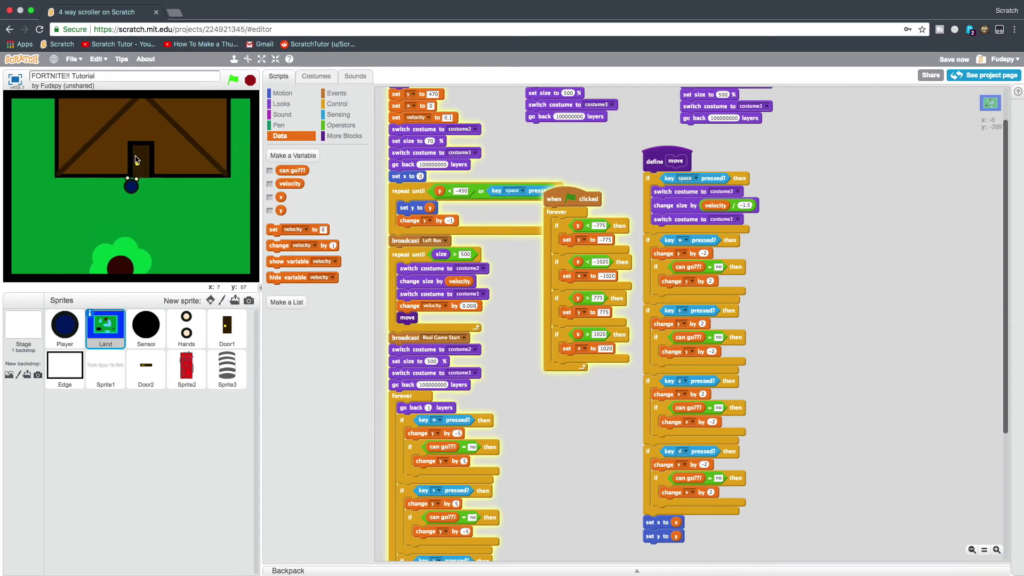
{"action": "left_click", "coordinate": [226, 370]}
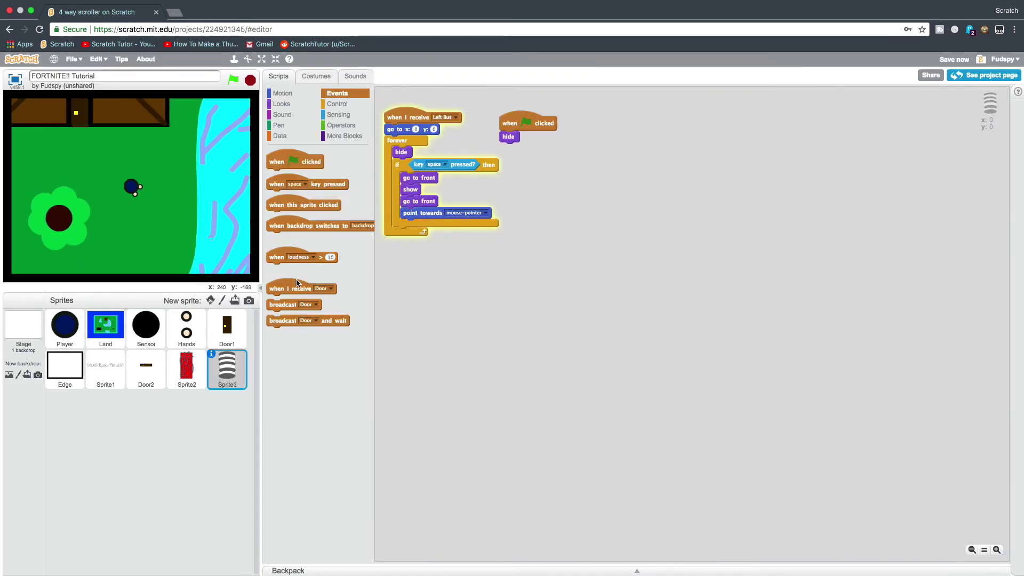
Add 'when I receive Real Game Start' with 'stop other scripts in sprite', then run the game
{"action": "left_click_drag", "start_coordinate": [296, 288], "coordinate": [592, 272]}
{"action": "left_click", "coordinate": [629, 274]}
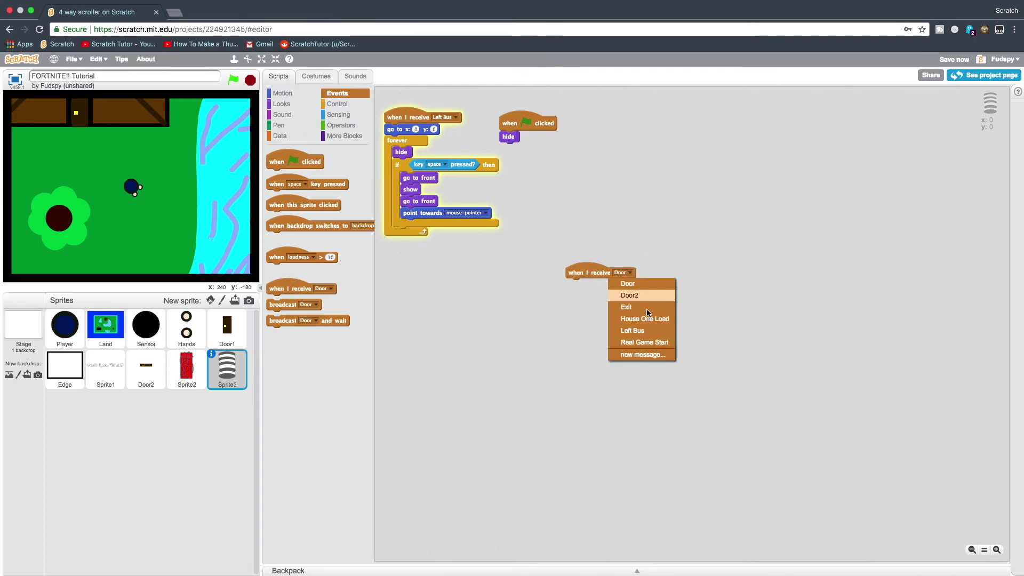
{"action": "left_click", "coordinate": [644, 341]}
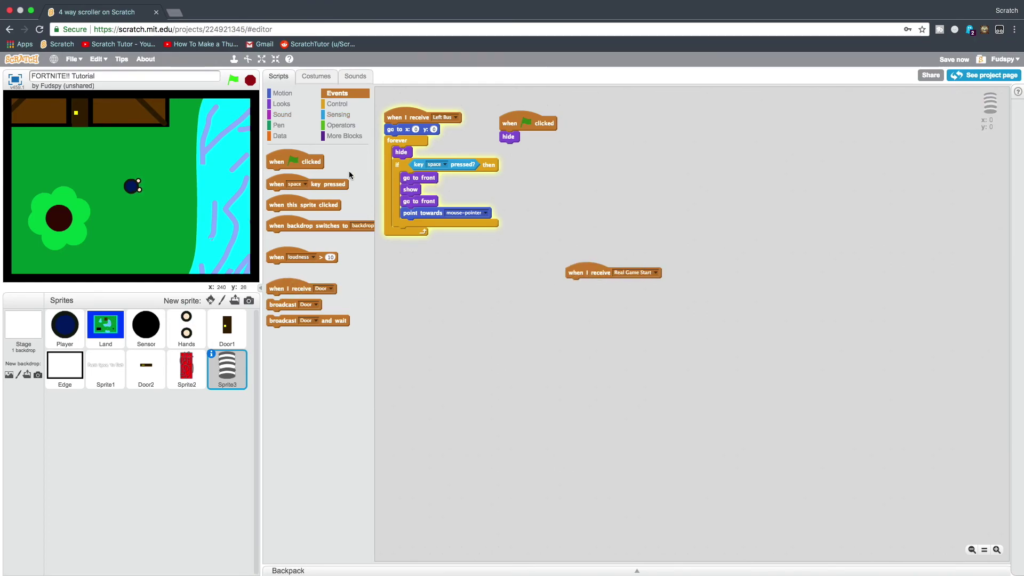
{"action": "left_click", "coordinate": [337, 105]}
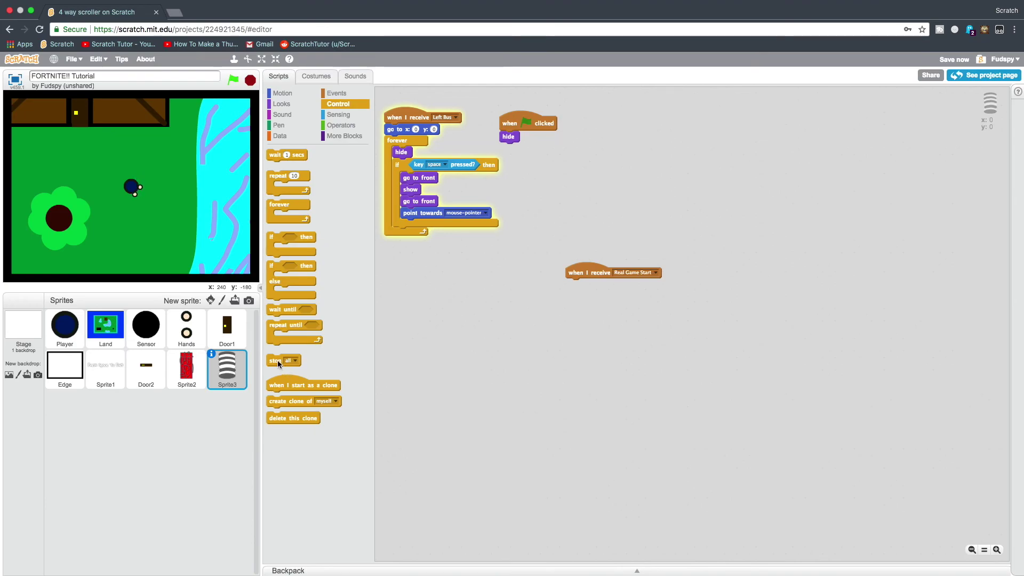
{"action": "left_click", "coordinate": [593, 288]}
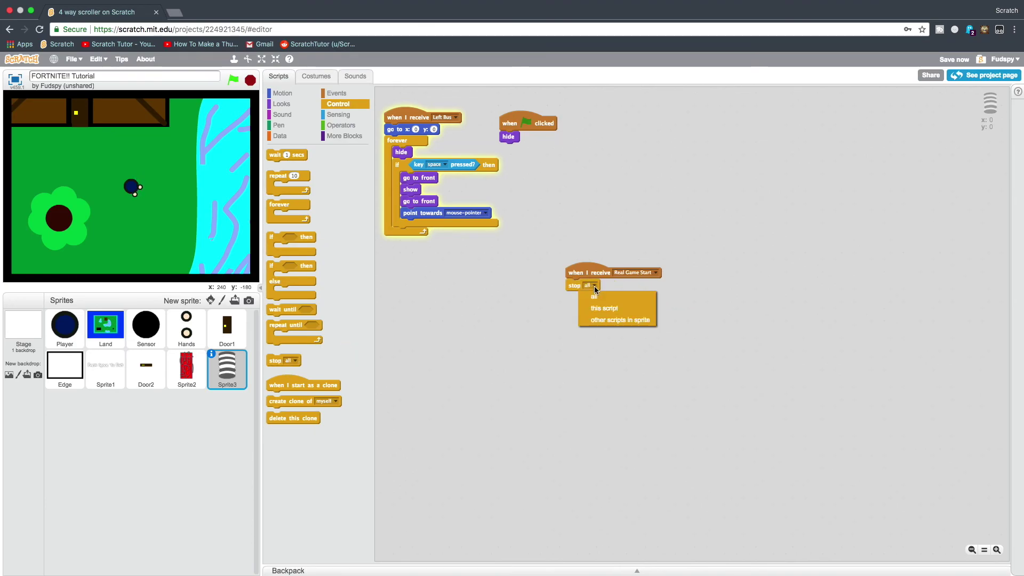
{"action": "left_click", "coordinate": [629, 319]}
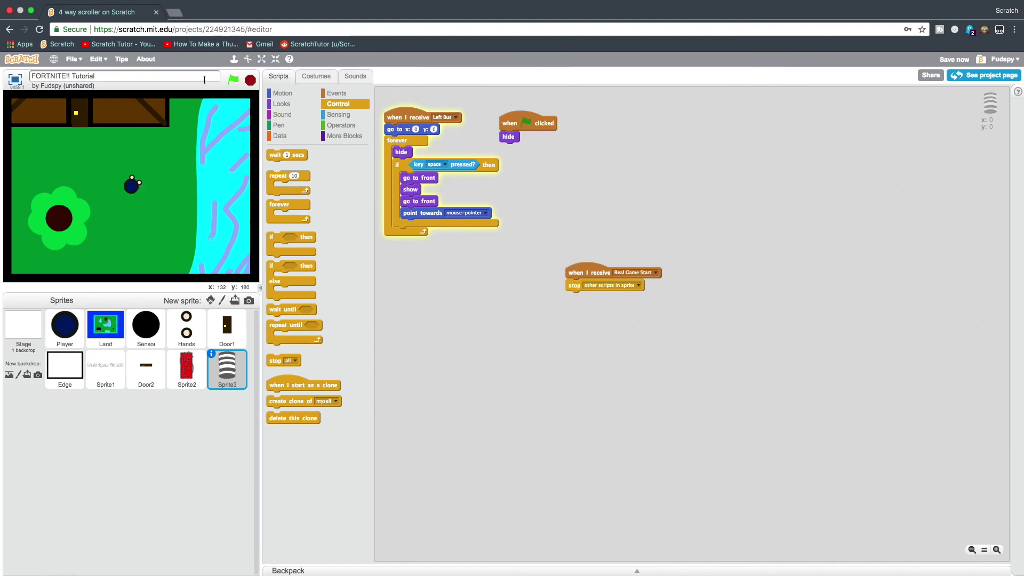
{"action": "left_click", "coordinate": [233, 77]}
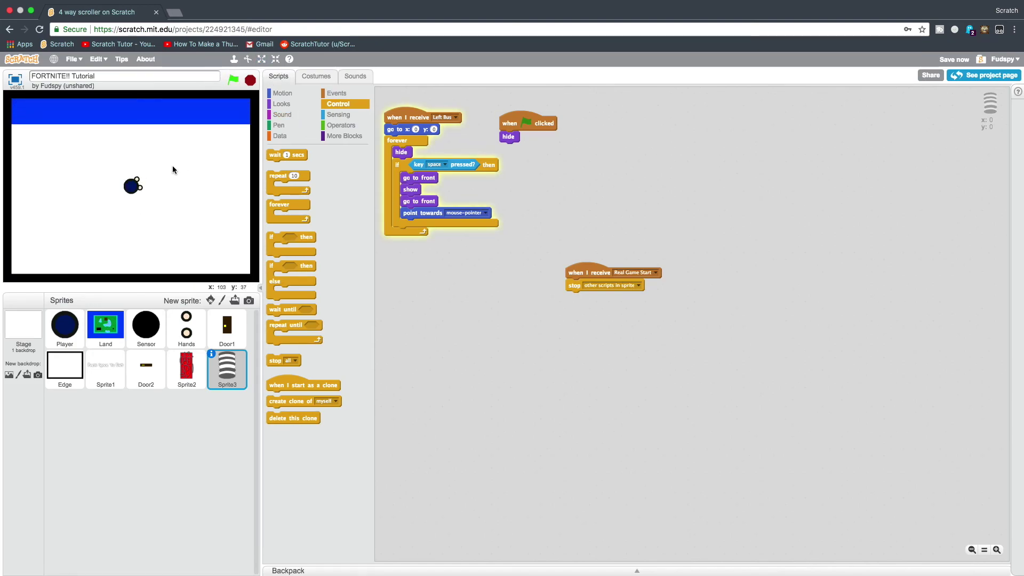